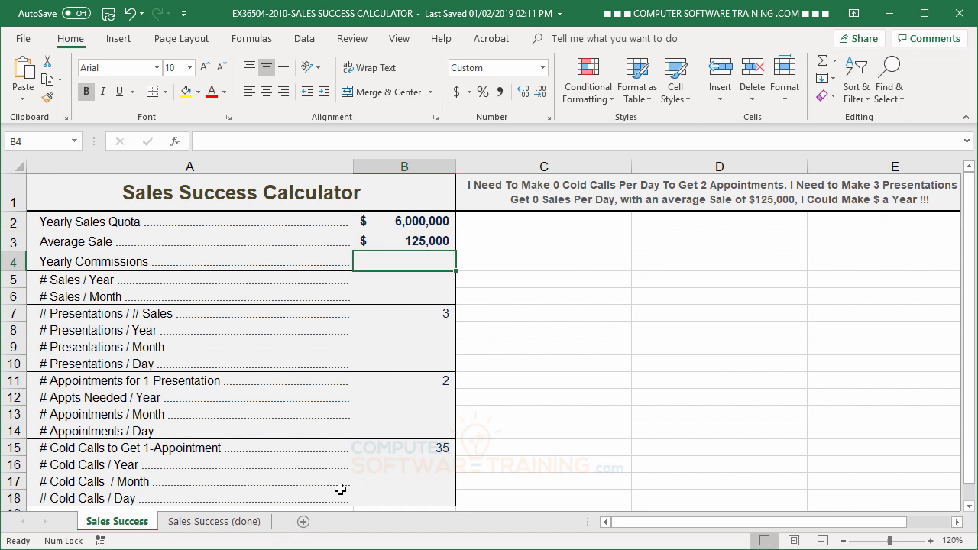
# - On the Sales Success (done) sheet, examine the quota, average sale, commission and sales-count cells B2 through B6
pyautogui.click(214, 526)
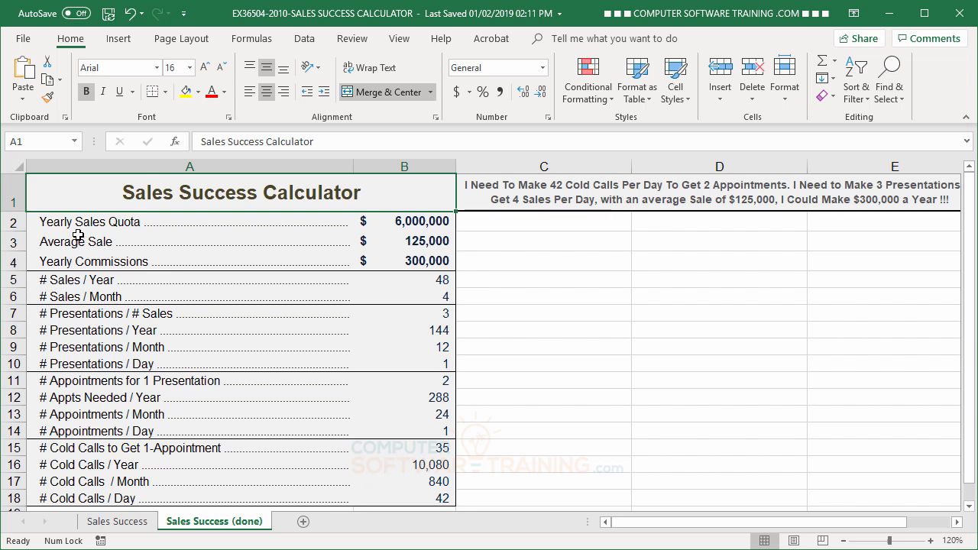
pyautogui.click(431, 220)
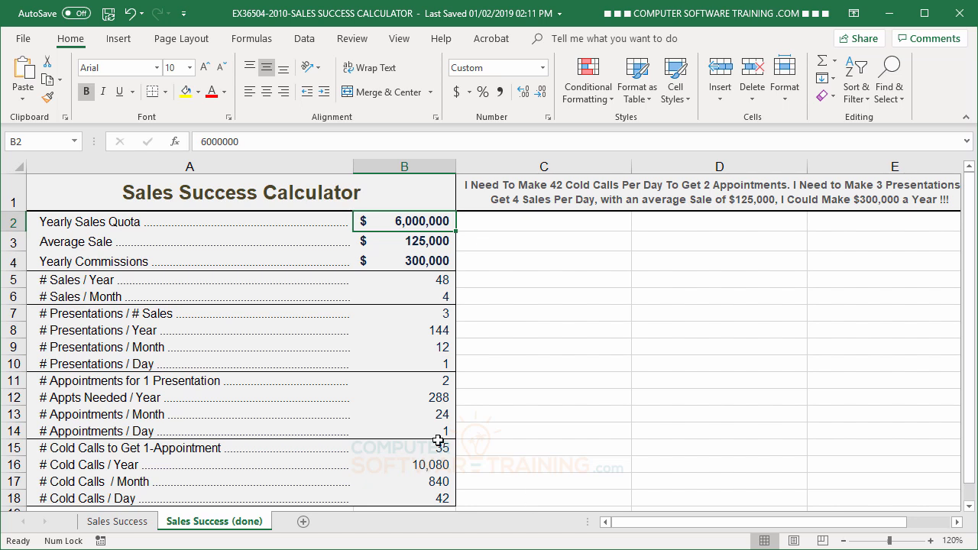
pyautogui.click(428, 243)
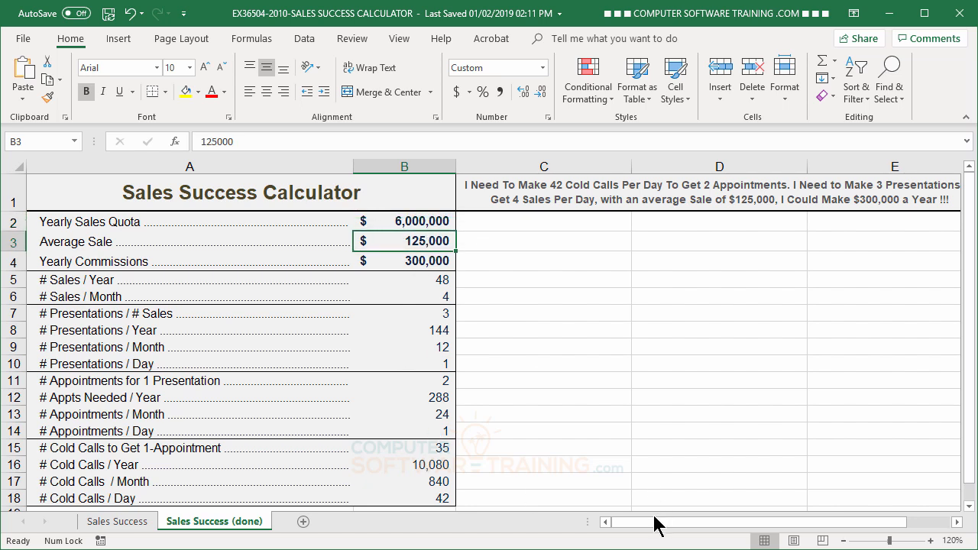
pyautogui.click(408, 264)
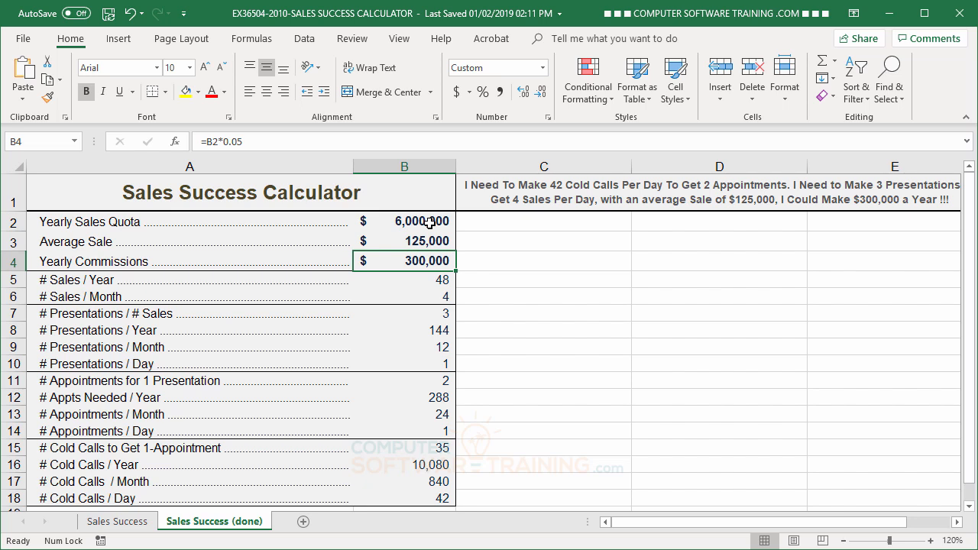
pyautogui.click(431, 282)
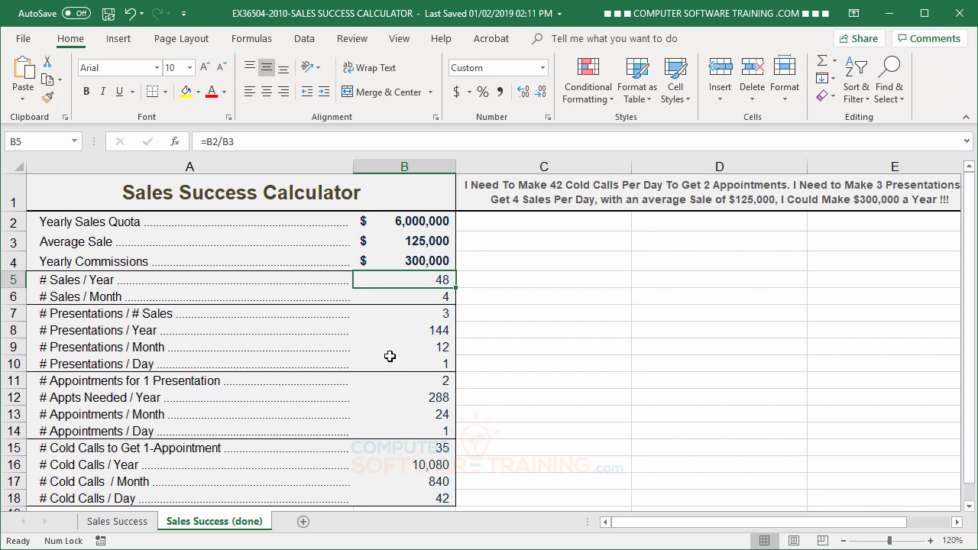
pyautogui.click(437, 297)
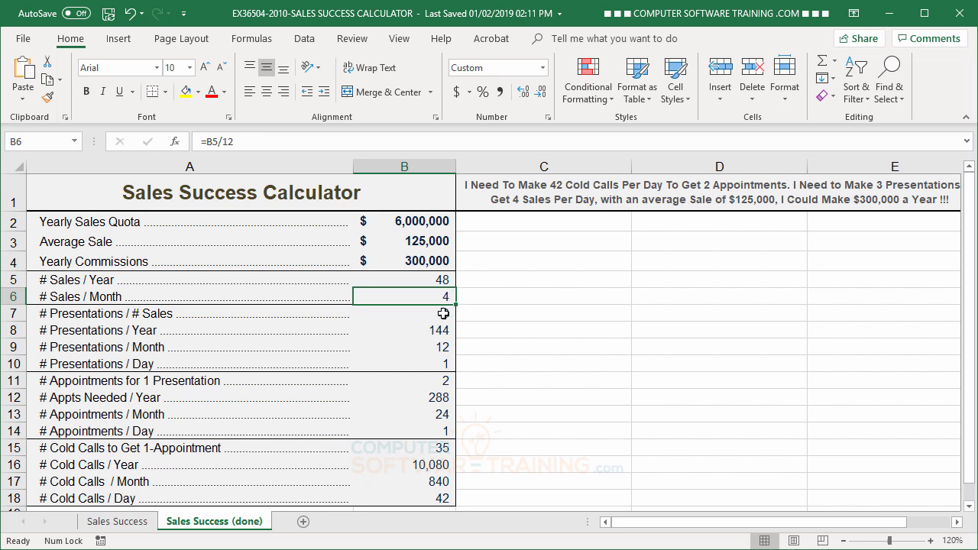
# - Examine the presentation inputs and formulas per sale, year, month and day in cells B7 through B10
pyautogui.click(442, 313)
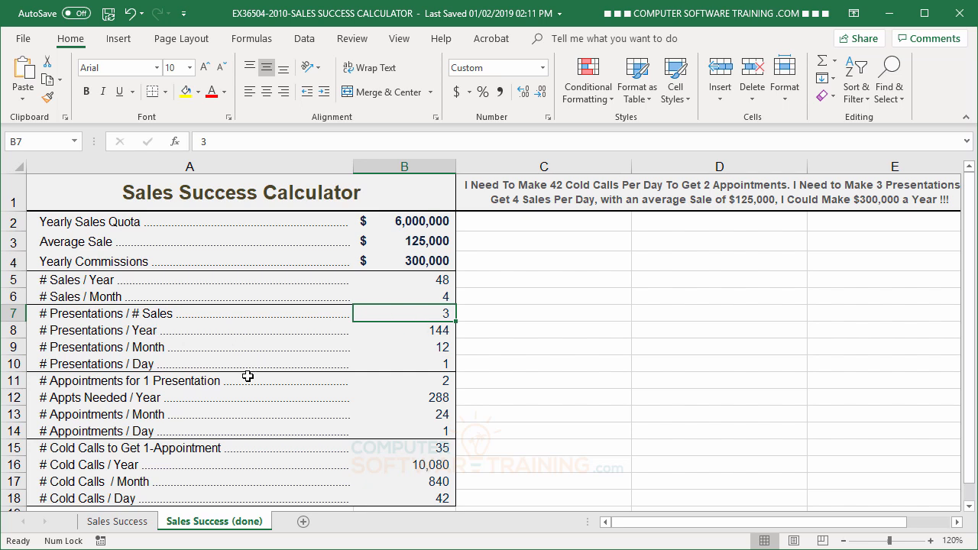
pyautogui.click(436, 329)
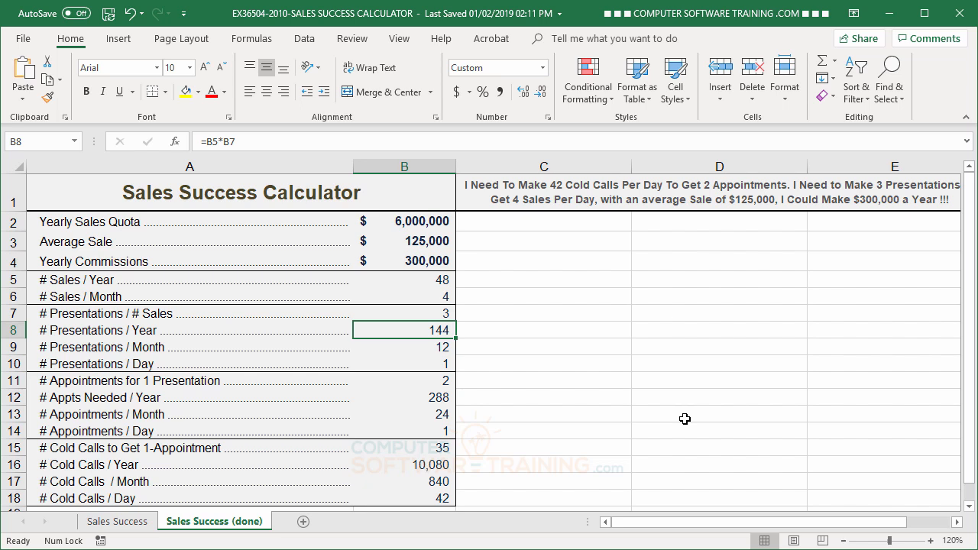
pyautogui.click(444, 348)
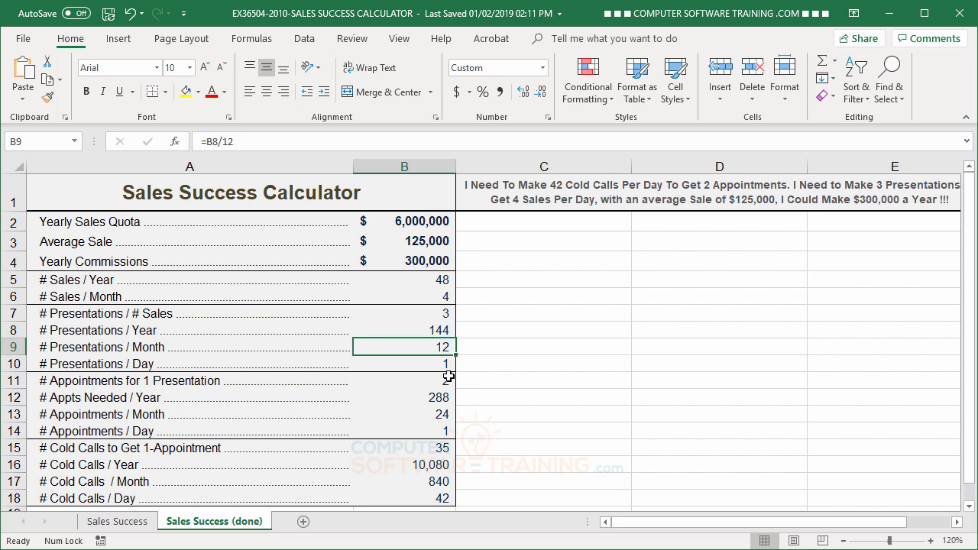
pyautogui.click(440, 366)
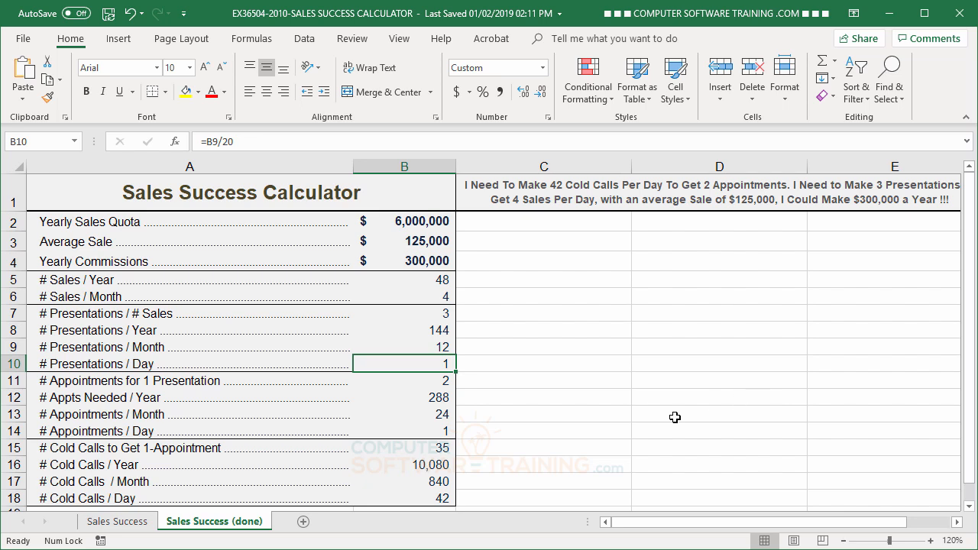
pyautogui.click(434, 349)
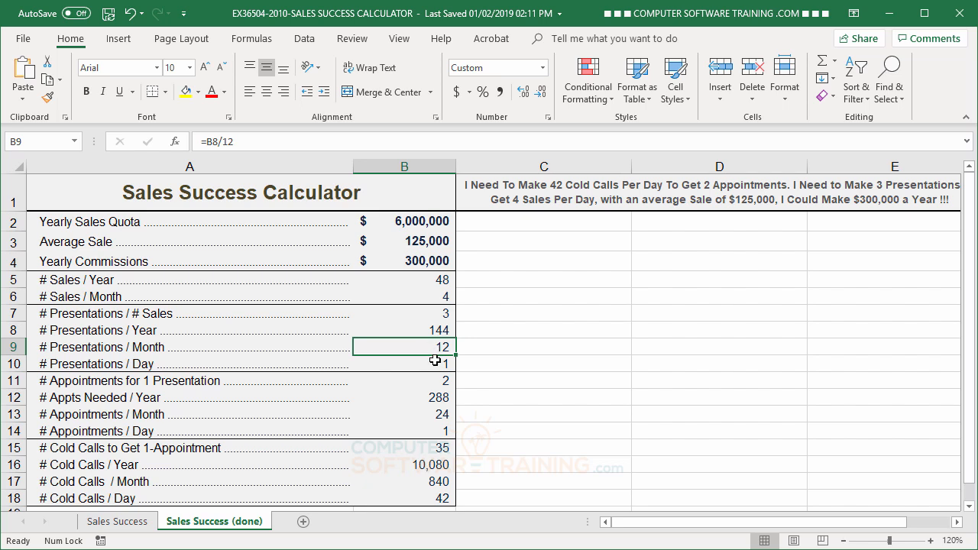
pyautogui.click(432, 359)
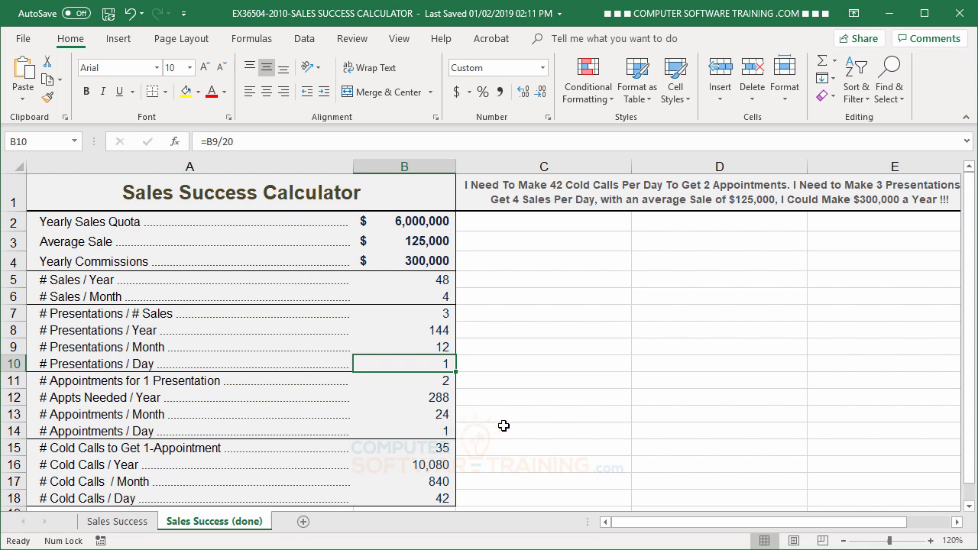
# - Examine the yearly, monthly and daily cold call formulas in cells B16 through B18
pyautogui.scroll(-2, 504, 426)
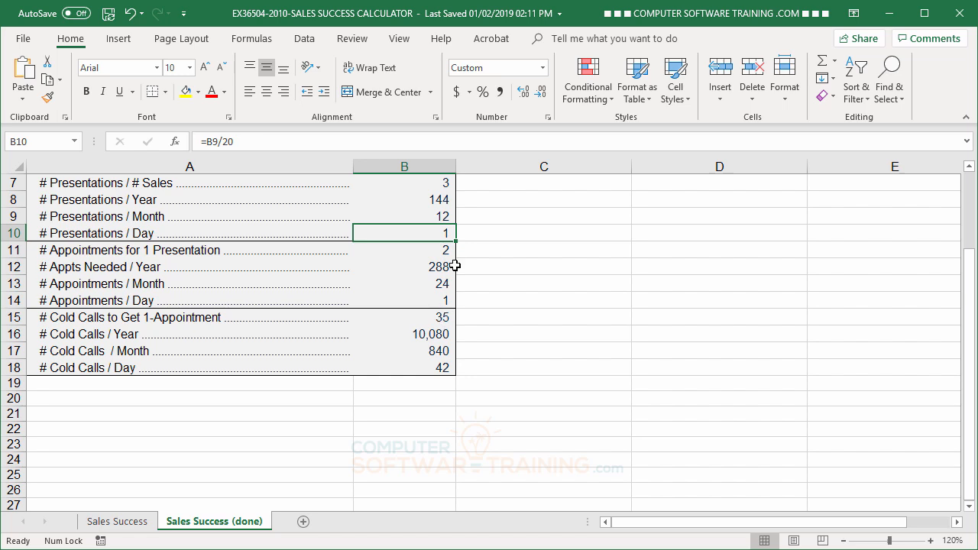
pyautogui.click(435, 332)
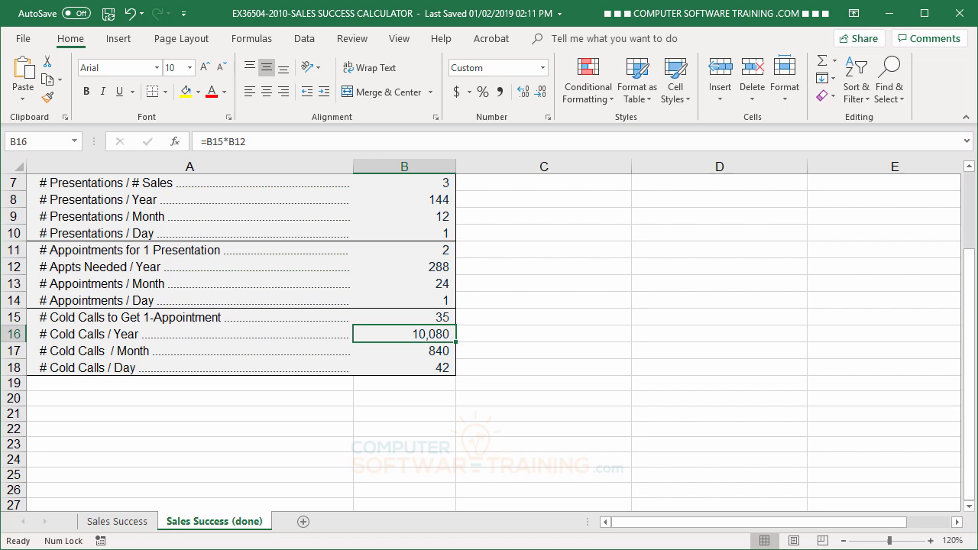
pyautogui.click(431, 353)
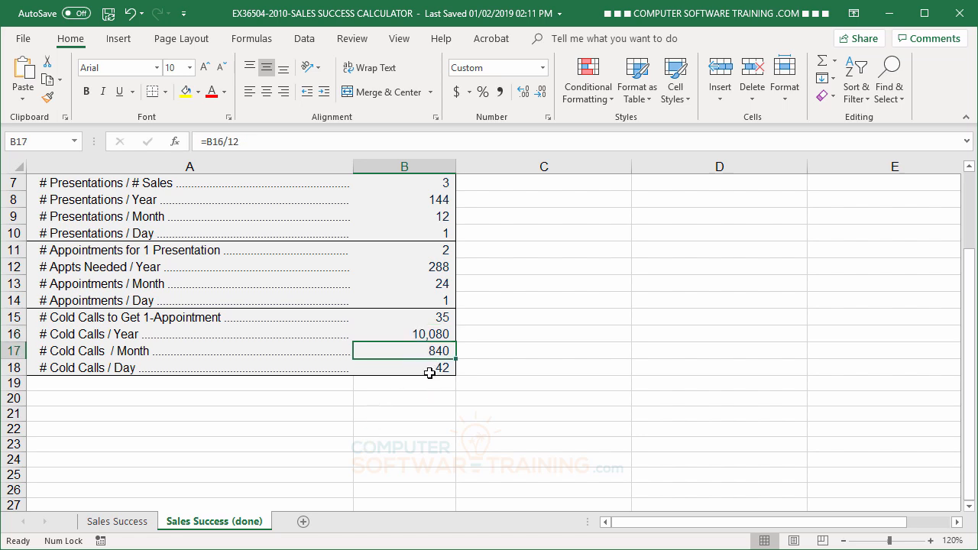
pyautogui.click(433, 367)
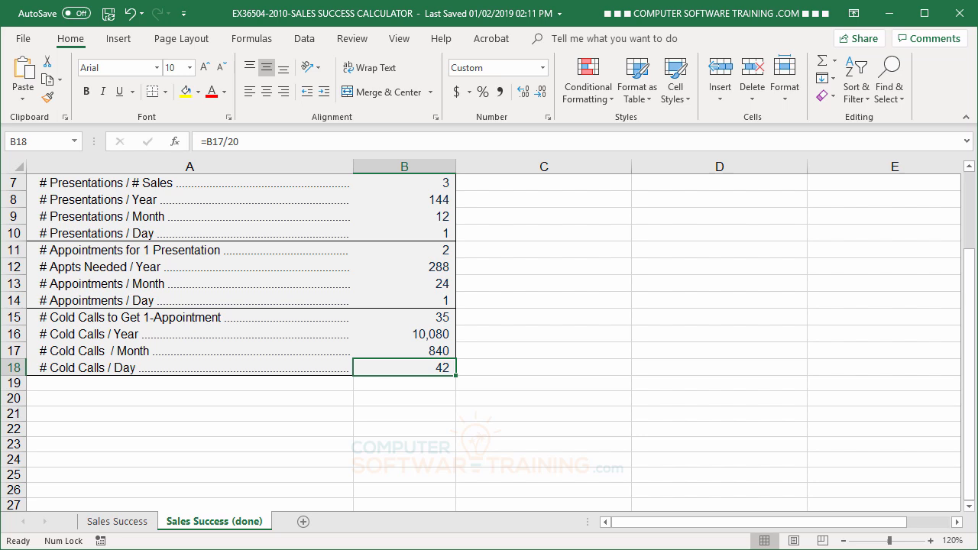
pyautogui.scroll(2, 508, 397)
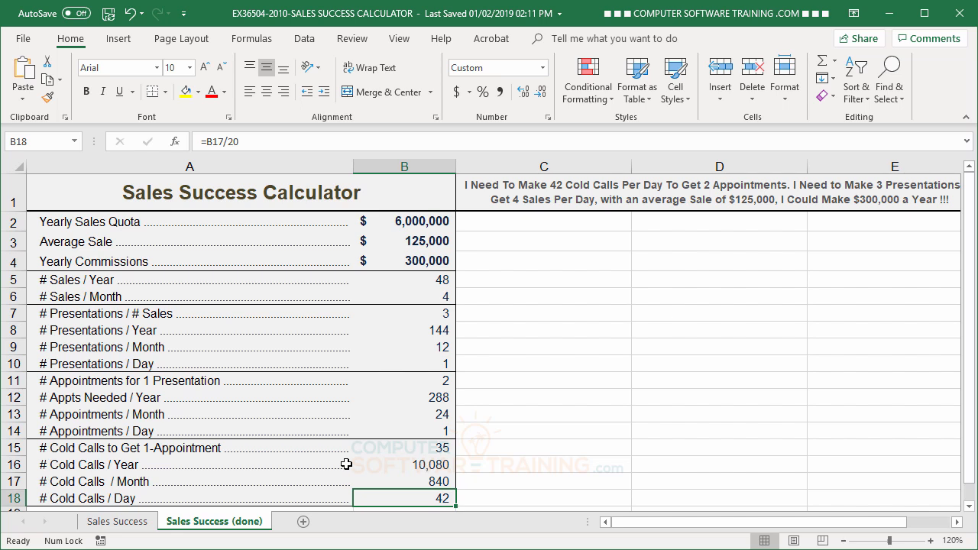
# - On the Sales Success sheet, calculate Yearly Commissions in B4 with the formula =B2*.05
pyautogui.click(129, 525)
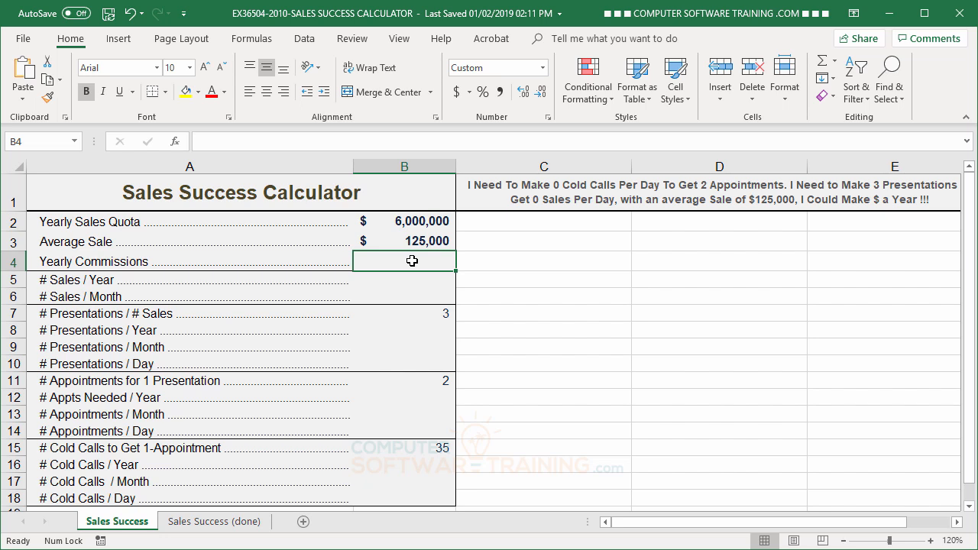
pyautogui.write('=')
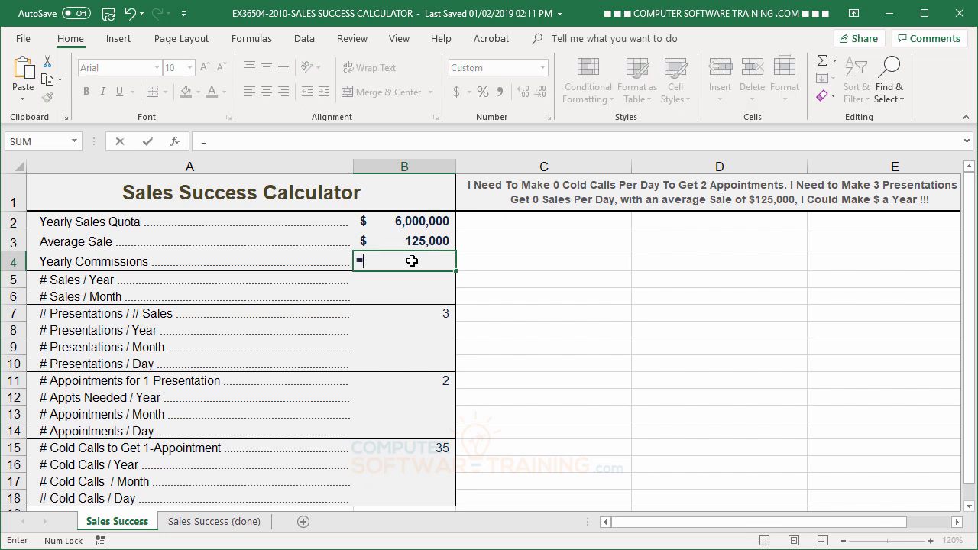
pyautogui.click(409, 219)
pyautogui.write('*')
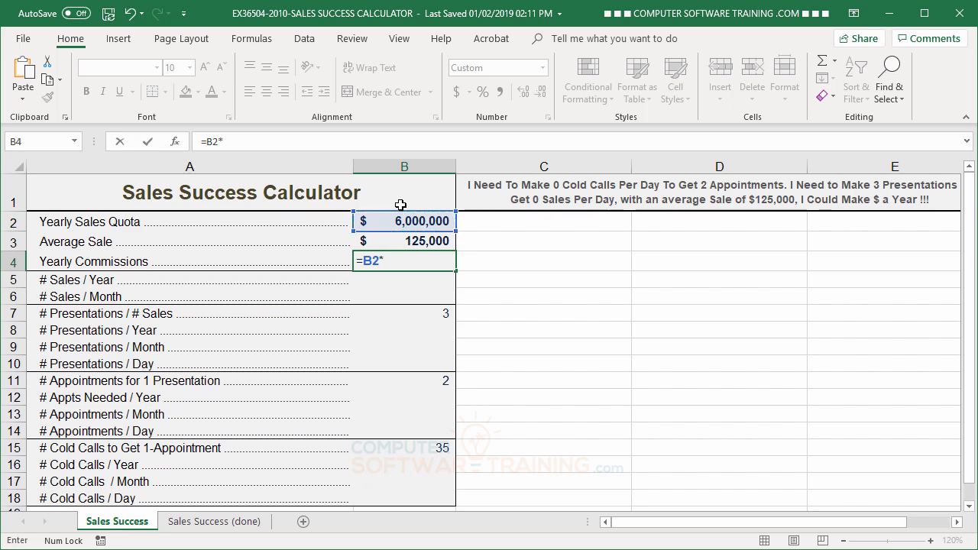
pyautogui.write('.0')
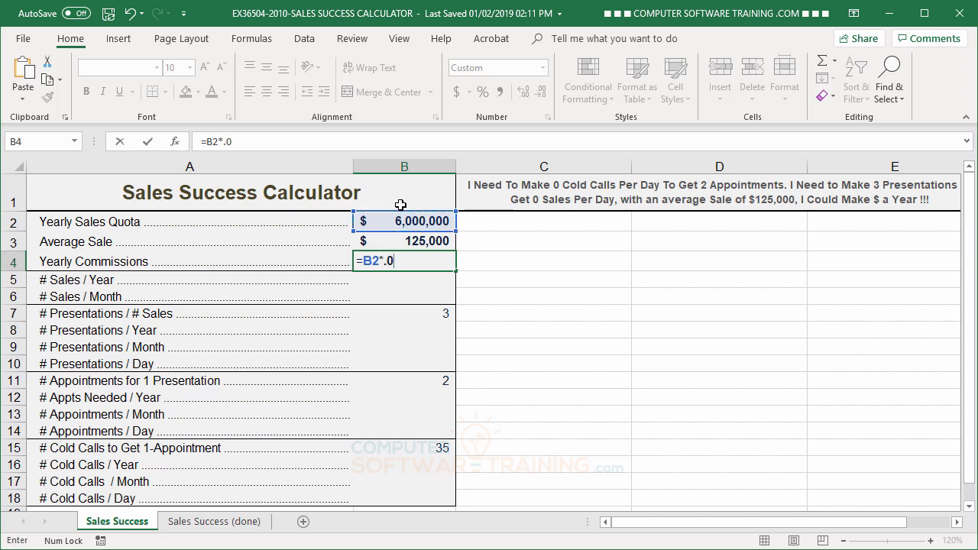
pyautogui.write('5')
pyautogui.press('Return')
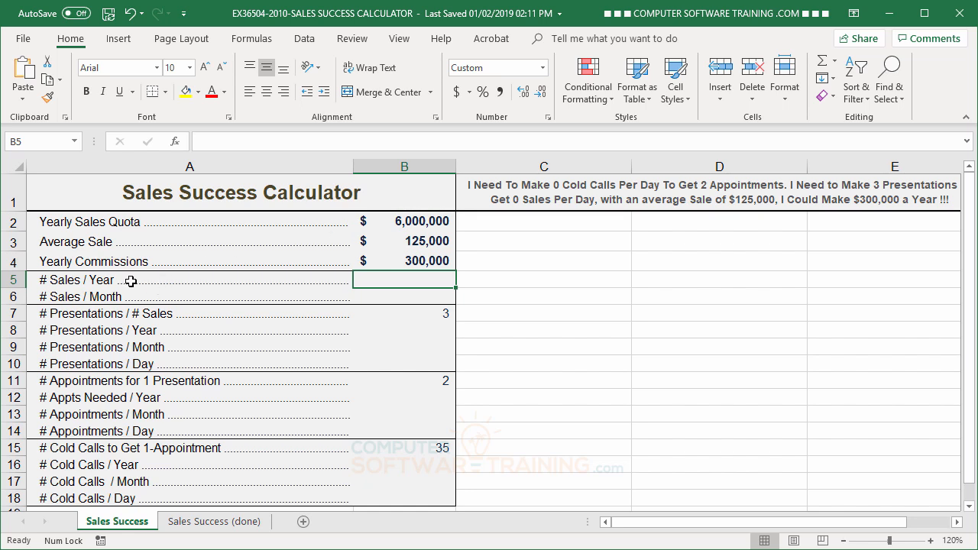
# - Calculate # Sales / Year in B5 by dividing the yearly quota by the average sale, =B2/B3
pyautogui.write('=')
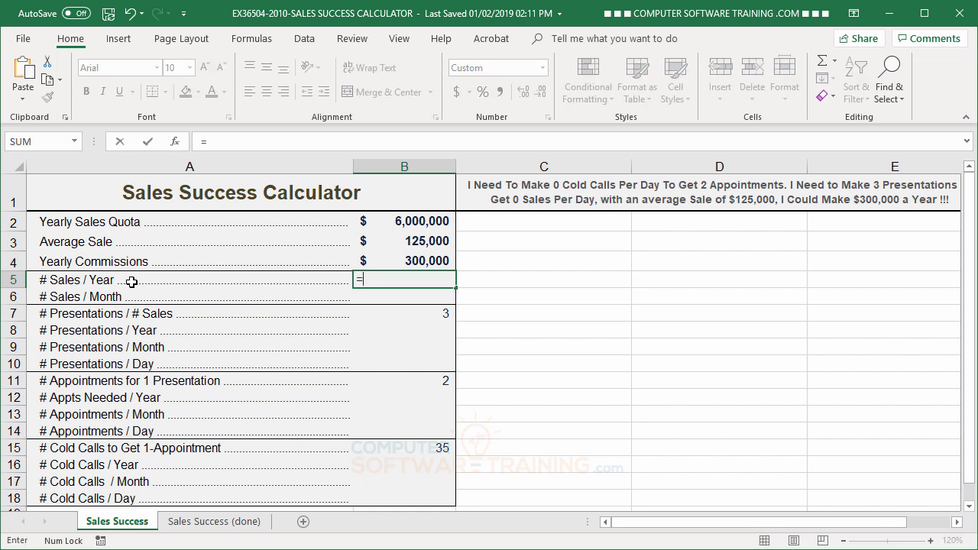
pyautogui.click(420, 222)
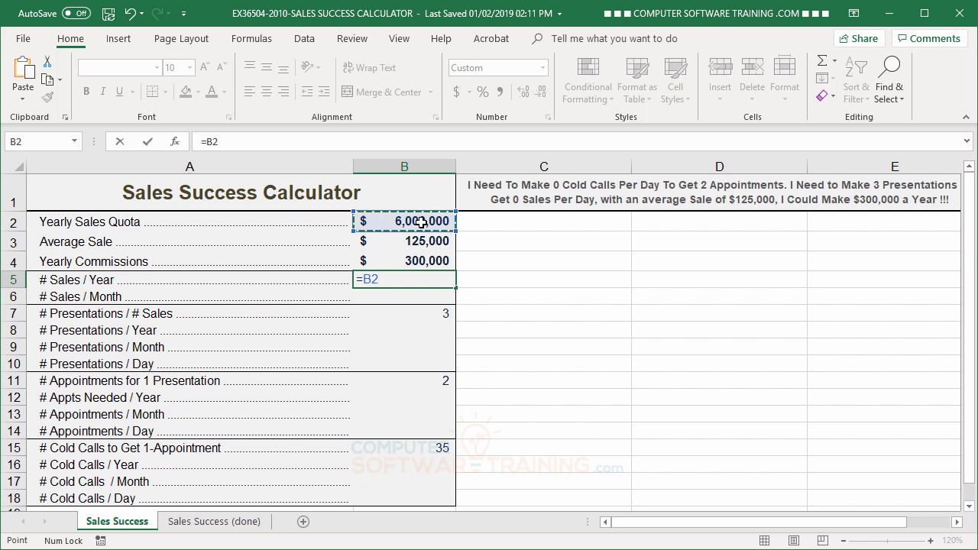
pyautogui.write('/')
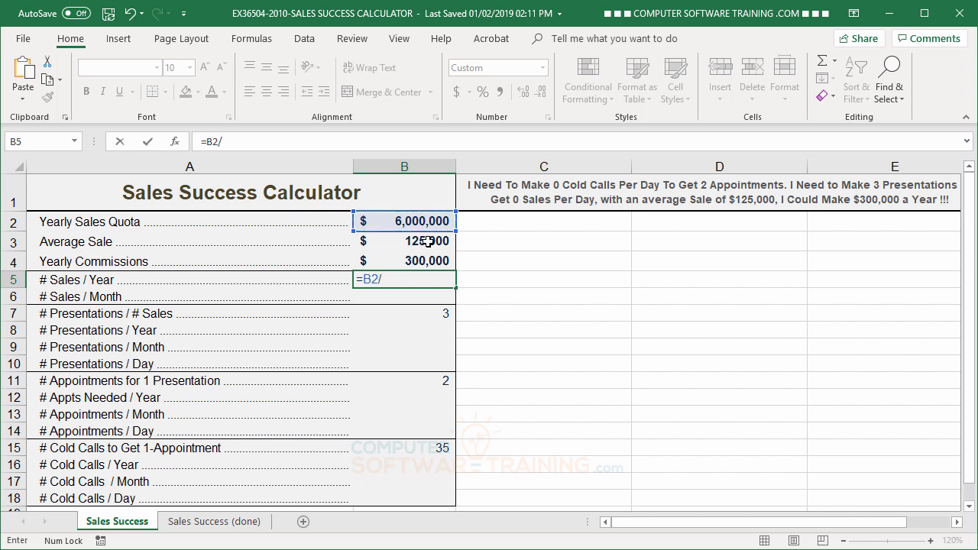
pyautogui.click(425, 242)
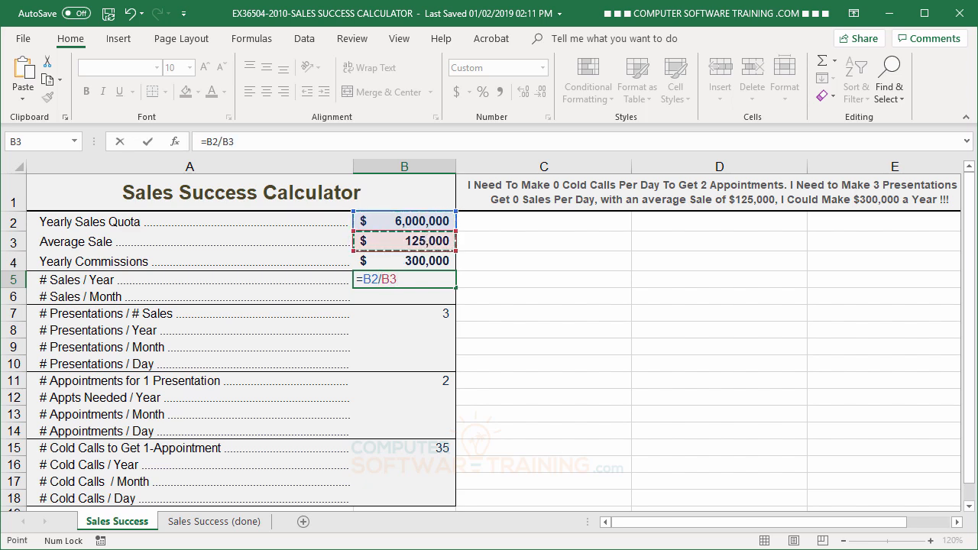
pyautogui.press('Return')
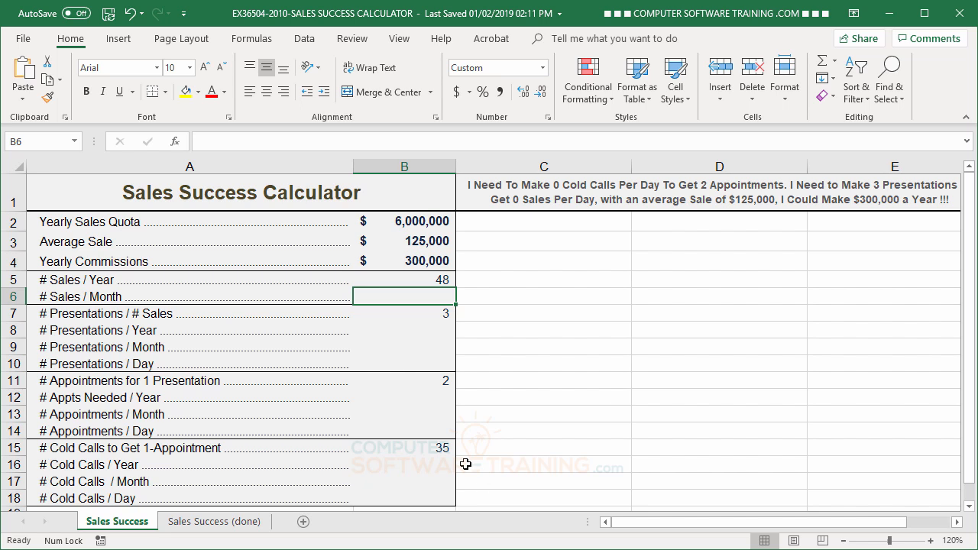
# - Calculate # Sales / Month in B6 with the formula =B5/12
pyautogui.write('=')
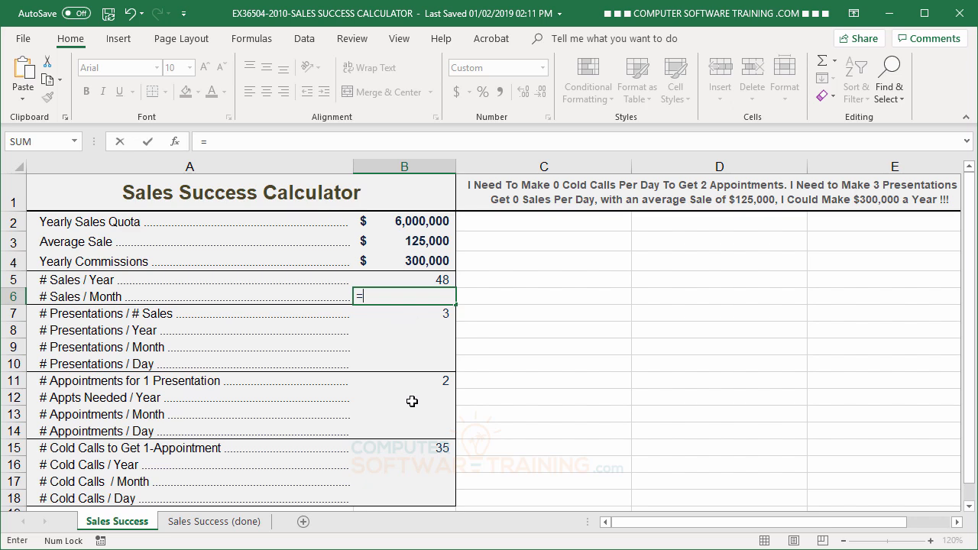
pyautogui.click(432, 278)
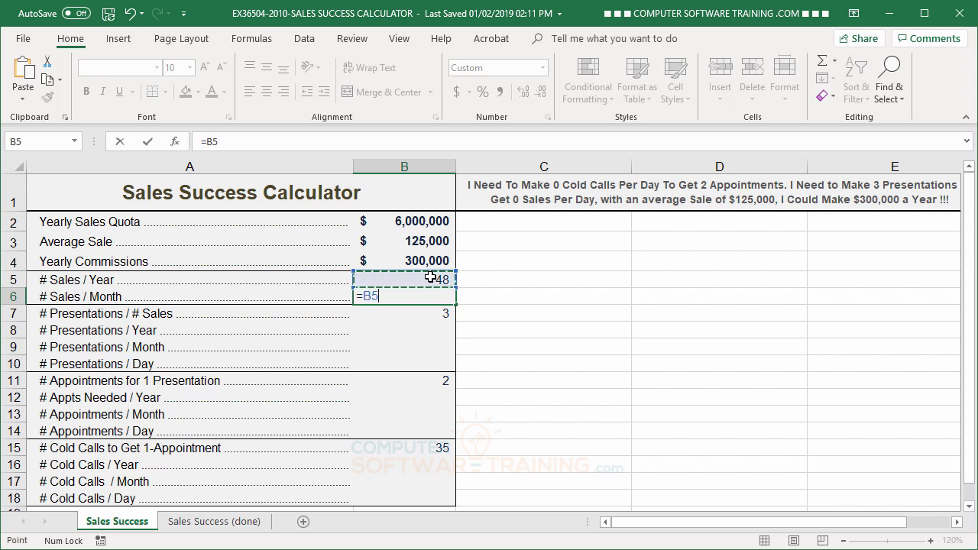
pyautogui.write('/12')
pyautogui.press('Return')
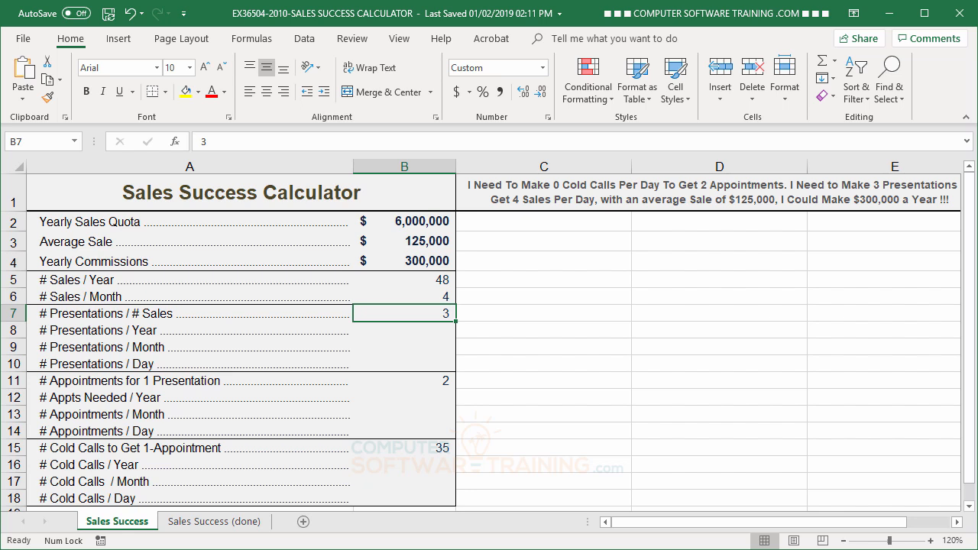
# - Calculate # Presentations / Year in B8 by multiplying yearly sales by presentations per sale, =B5*B7
pyautogui.press('Return')
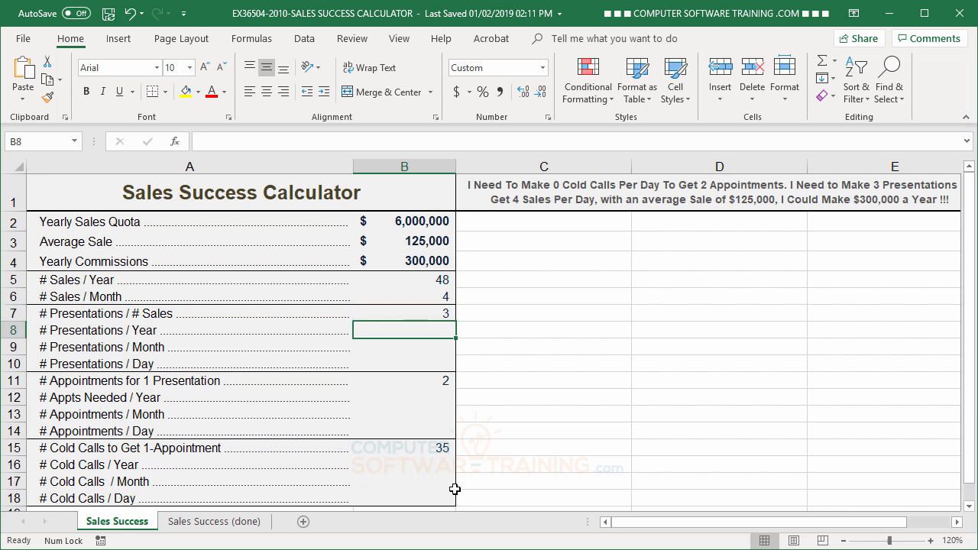
pyautogui.write('=')
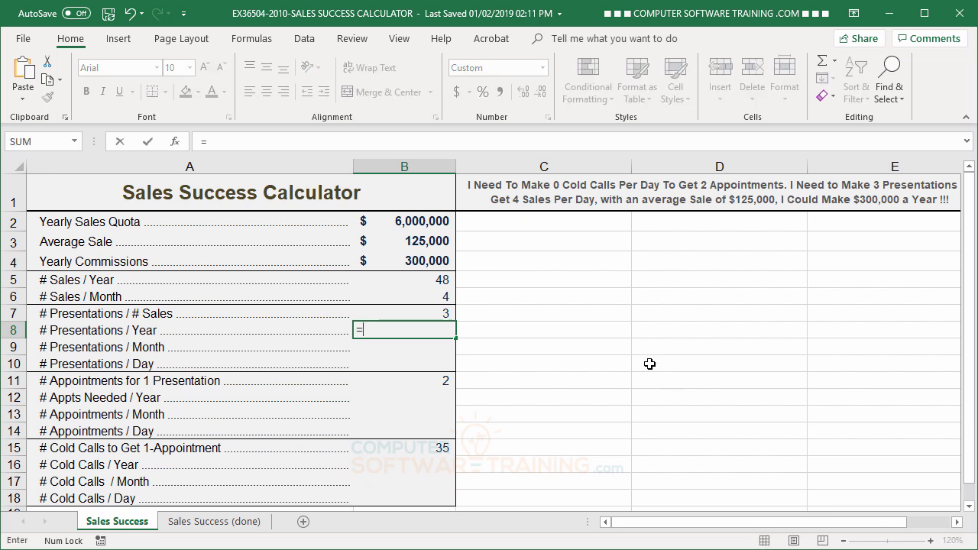
pyautogui.click(437, 281)
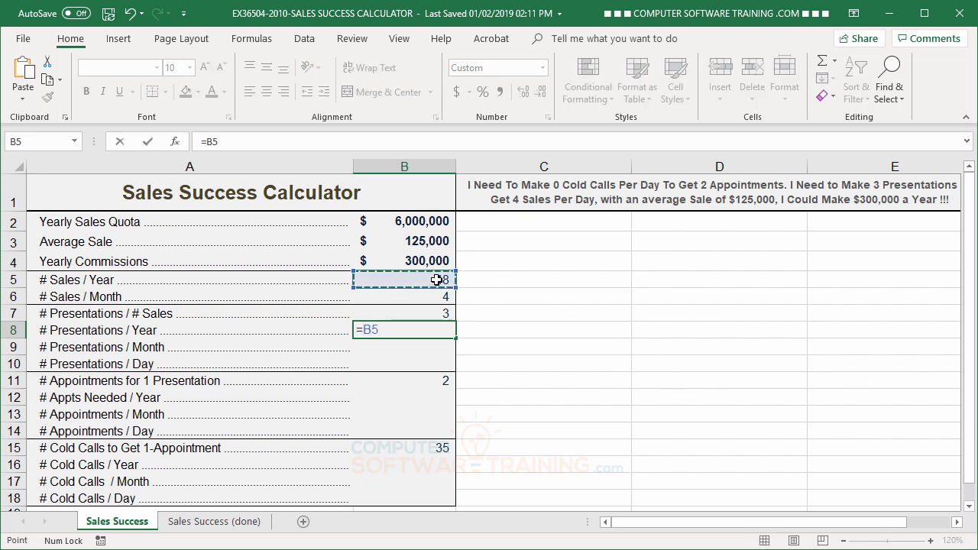
pyautogui.write('*')
pyautogui.click(395, 311)
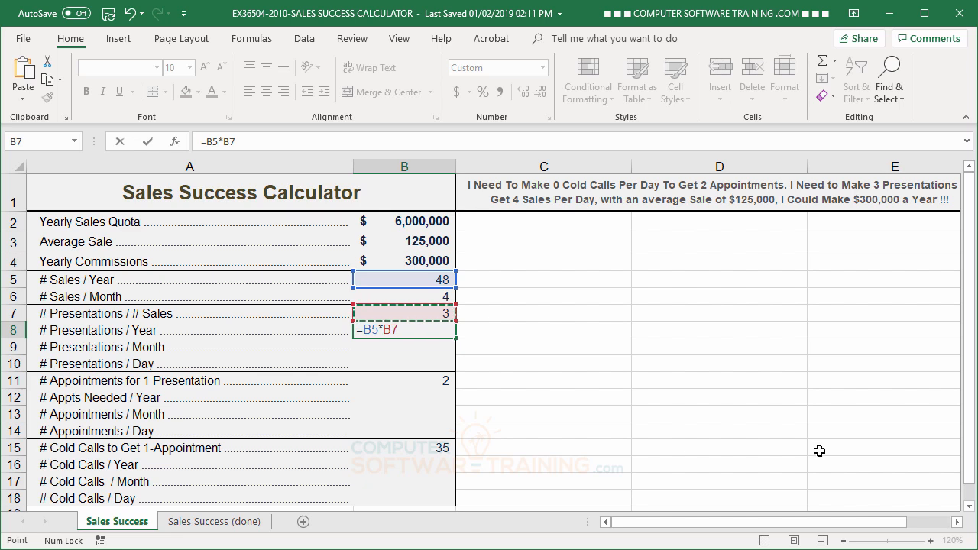
pyautogui.press('Return')
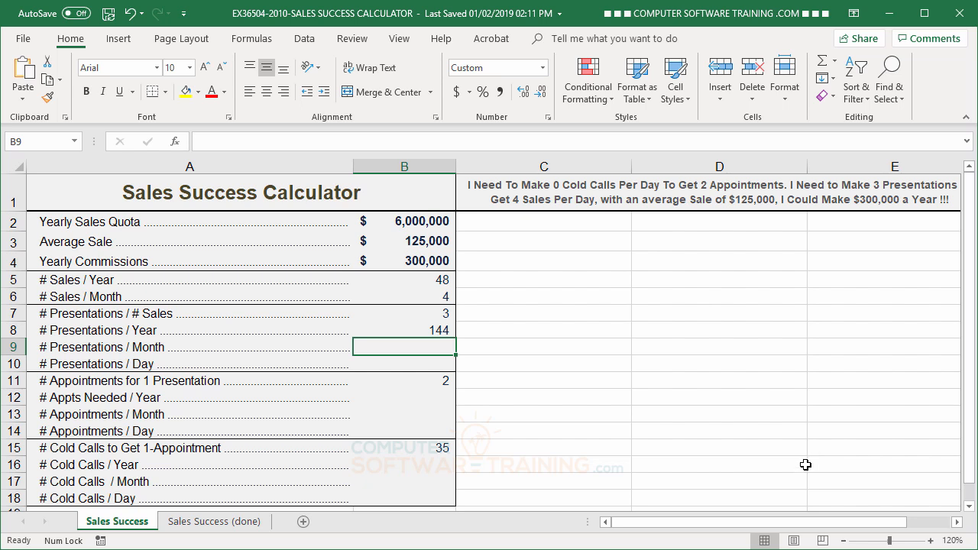
# - Calculate # Presentations / Month in B9 by dividing the yearly presentations by 12, =B8/12
pyautogui.write('=')
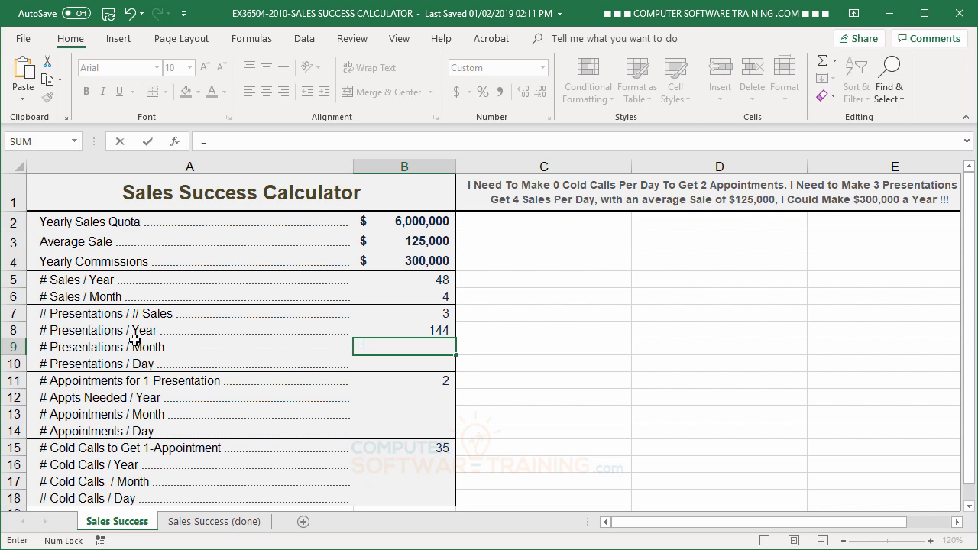
pyautogui.click(433, 331)
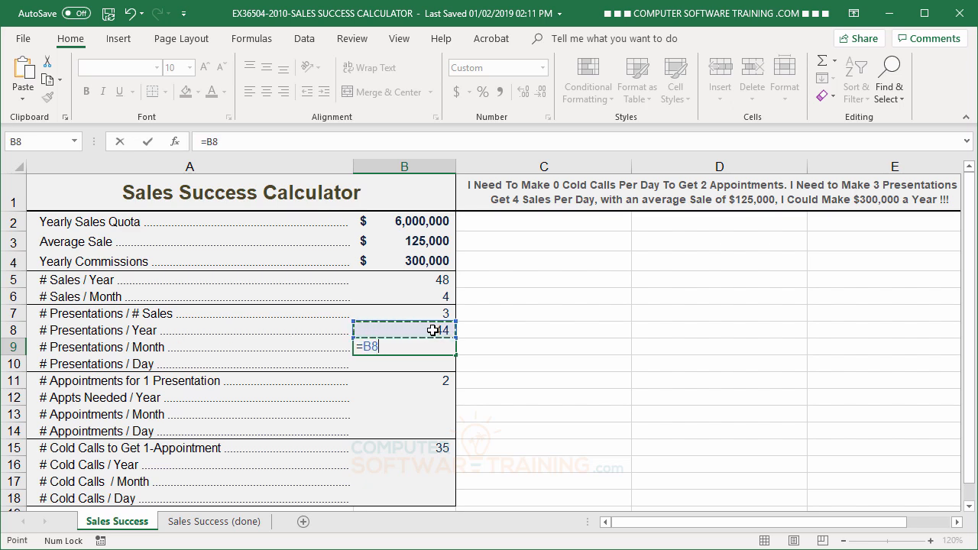
pyautogui.write('/12')
pyautogui.press('Return')
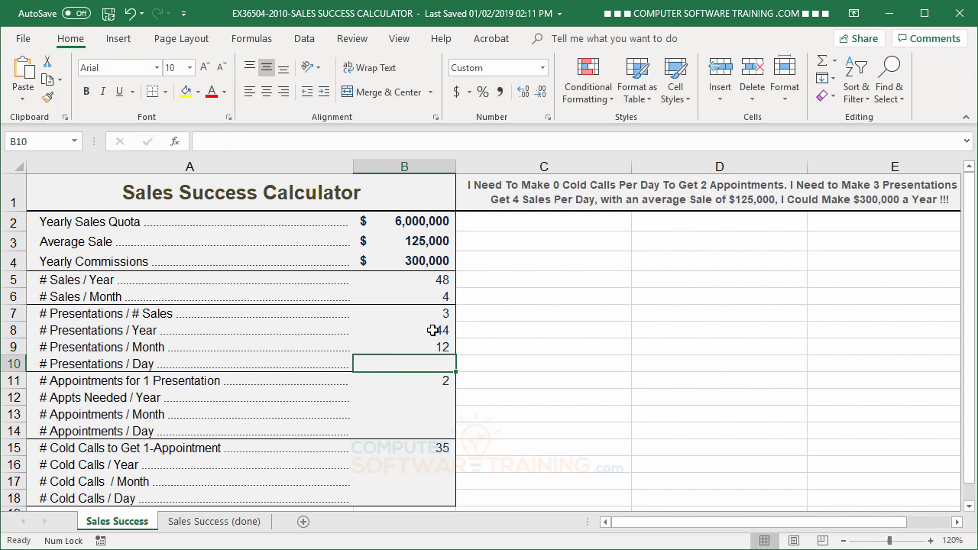
# - Calculate # Presentations / Day in B10 with the formula =B9/20 and format the cell to show no decimal places
pyautogui.write('=')
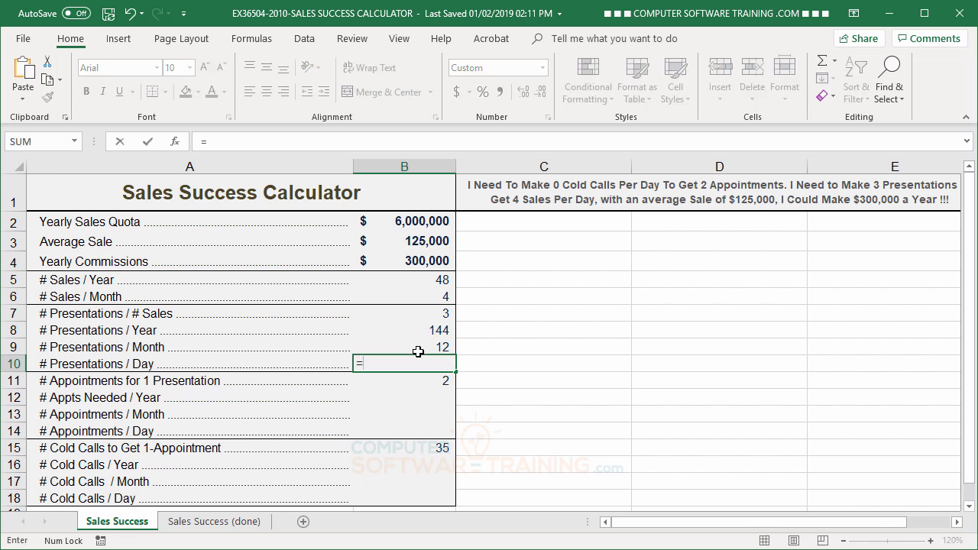
pyautogui.click(415, 349)
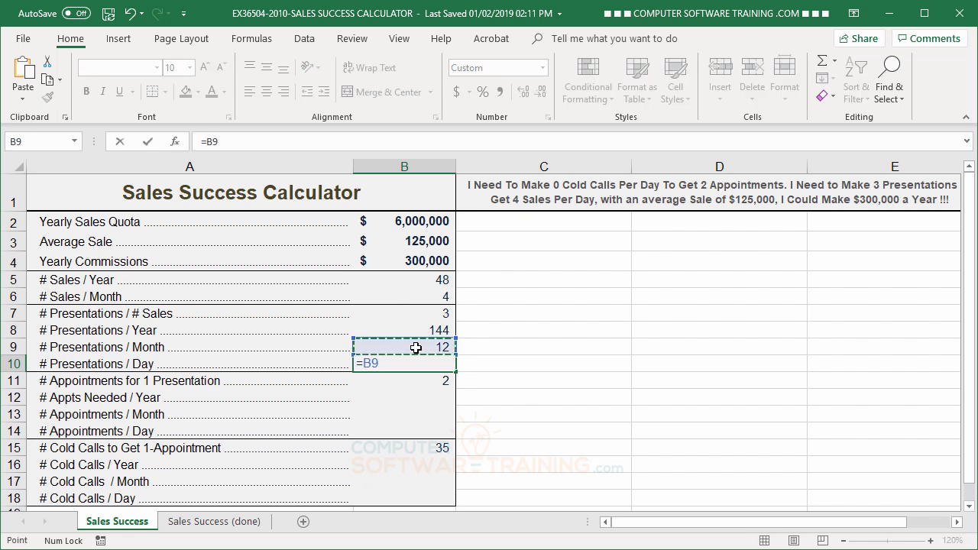
pyautogui.write('/20')
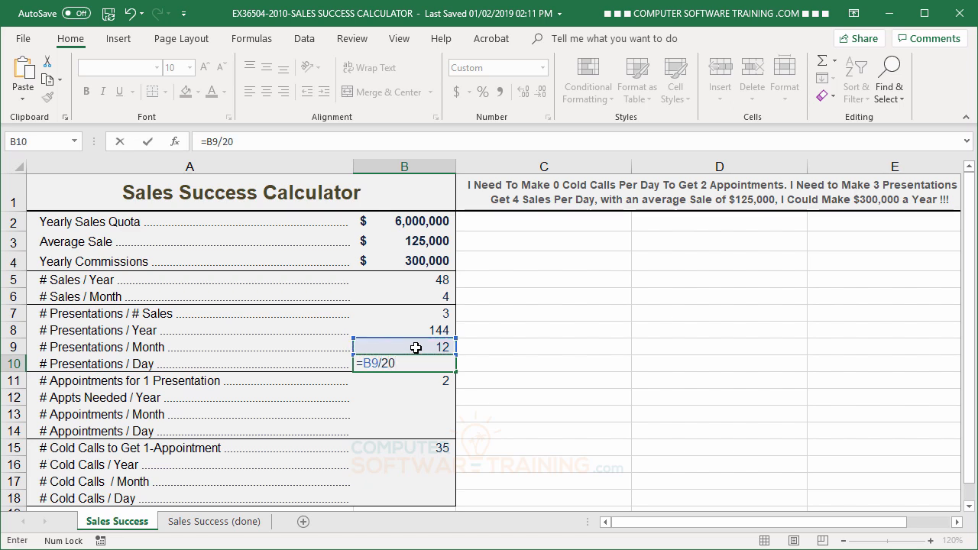
pyautogui.press('Return')
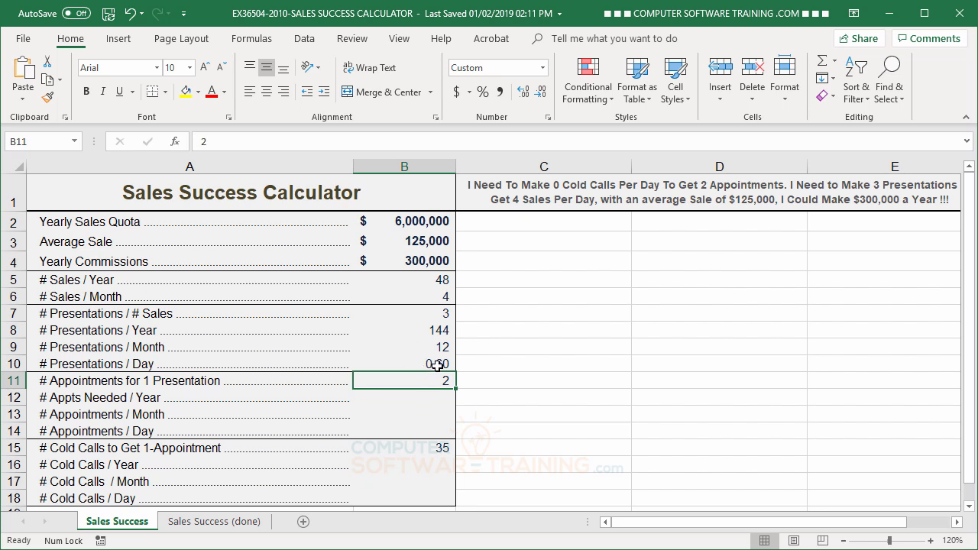
pyautogui.click(437, 365)
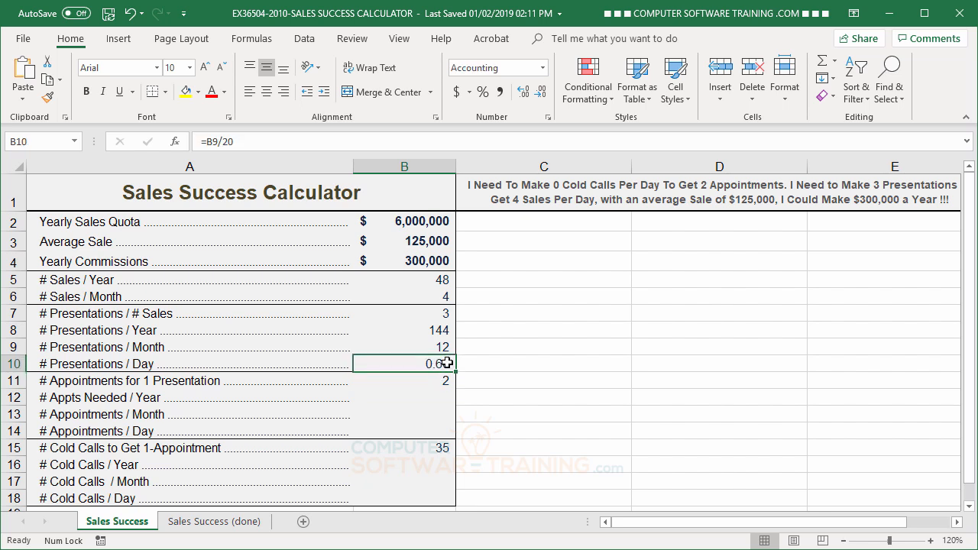
pyautogui.click(540, 92)
pyautogui.click(540, 92)
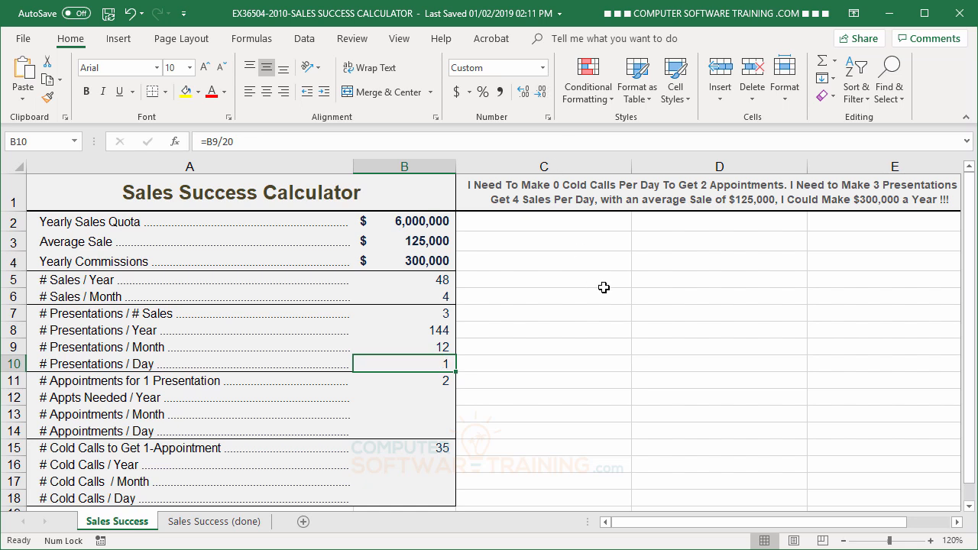
# - Calculate # Appts Needed / Year in B12 by multiplying appointments per presentation by yearly presentations, =B11*B8
pyautogui.click(426, 396)
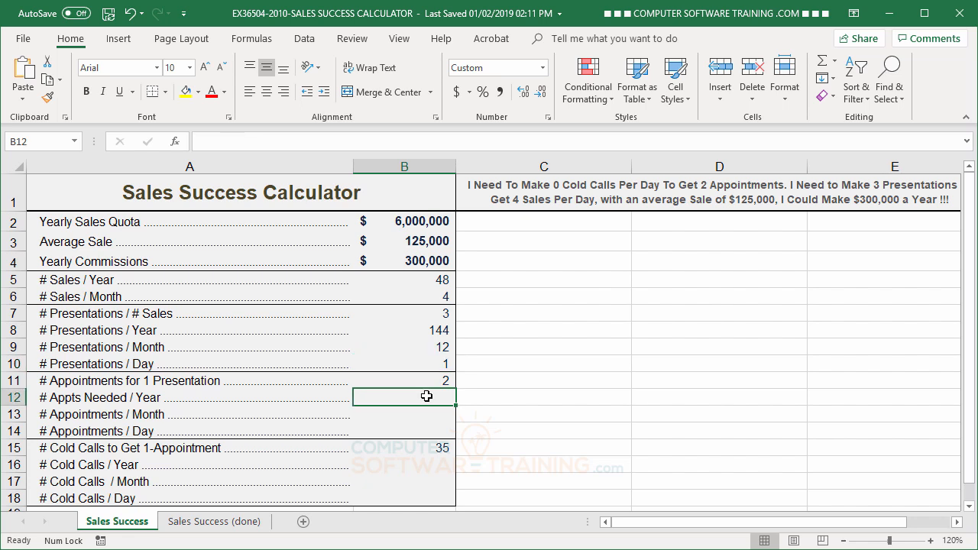
pyautogui.write('=')
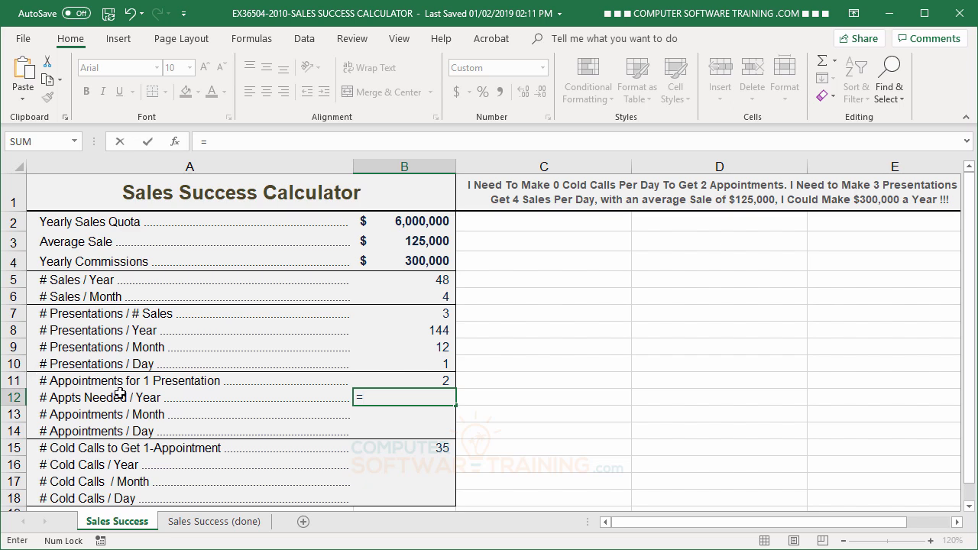
pyautogui.click(442, 381)
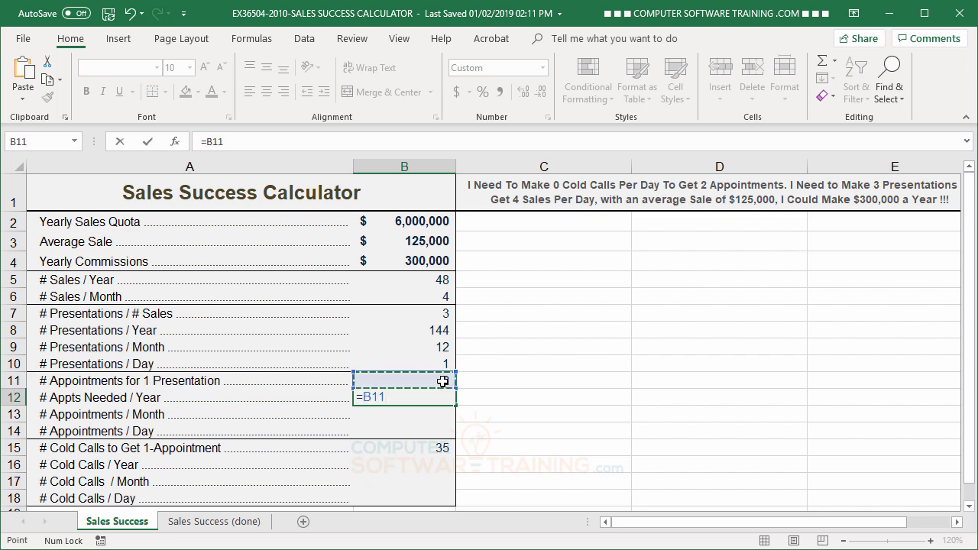
pyautogui.write('*')
pyautogui.click(434, 331)
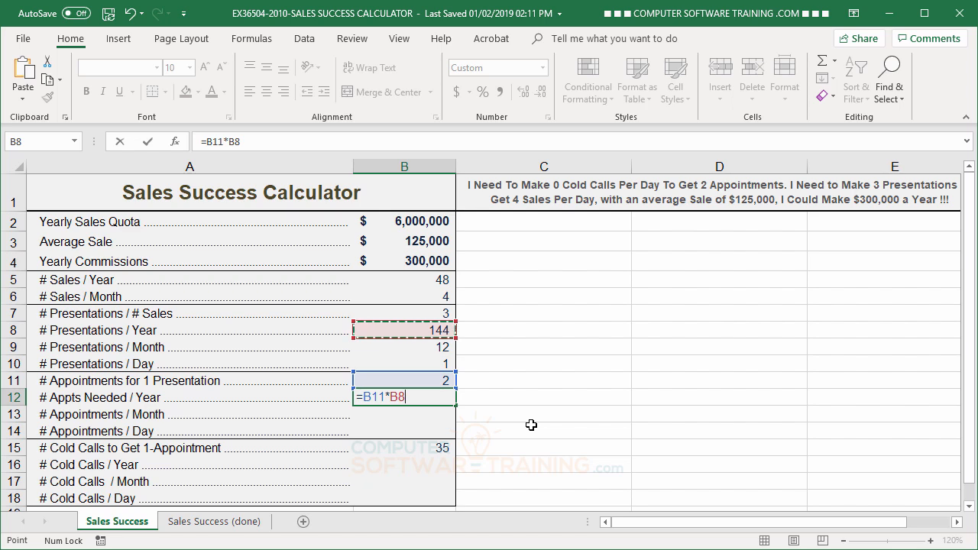
pyautogui.press('Return')
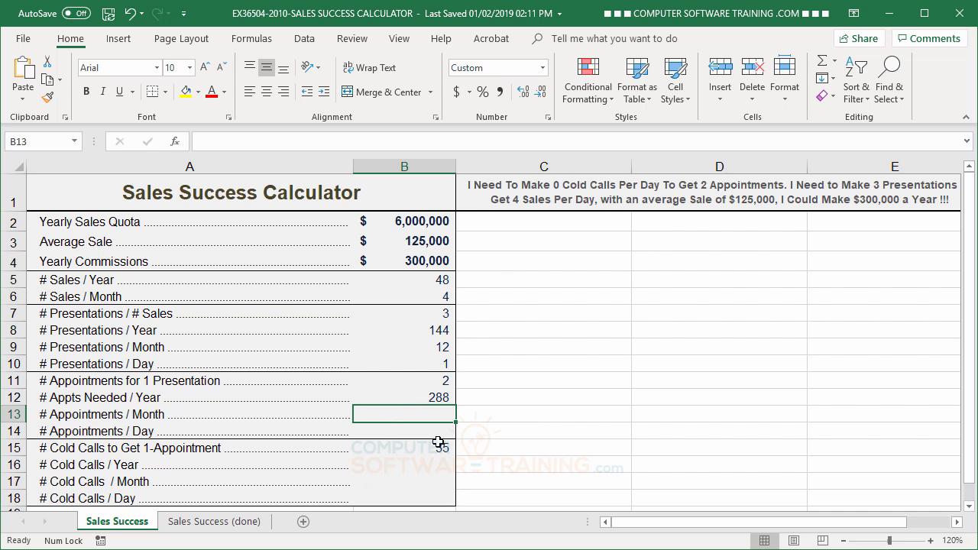
# - Calculate # Appointments / Month in B13 with the formula =B12/12
pyautogui.write('=')
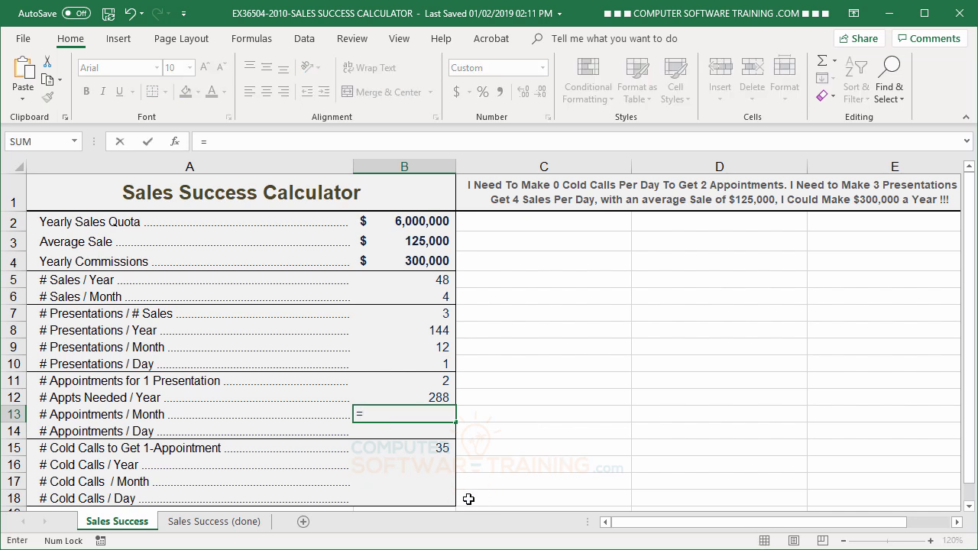
pyautogui.click(405, 398)
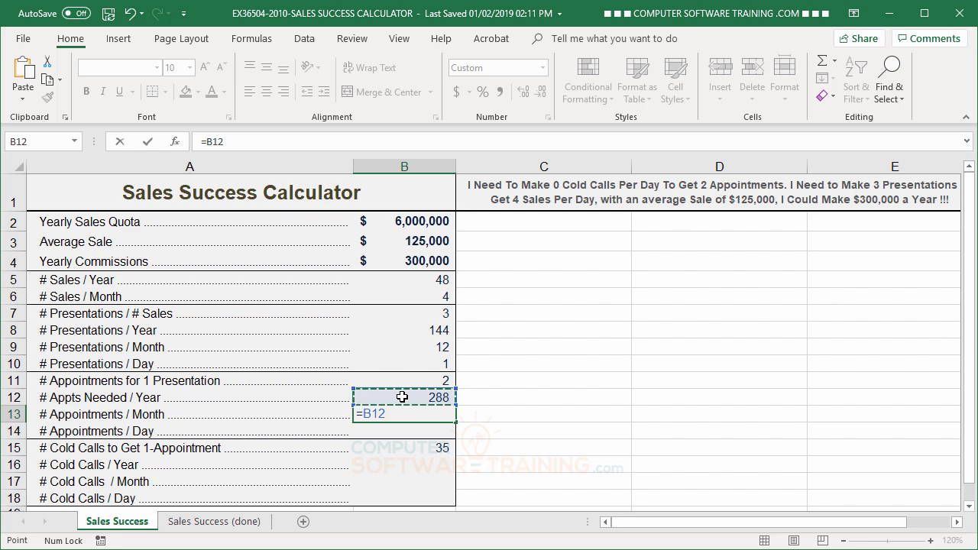
pyautogui.write('/12')
pyautogui.press('Return')
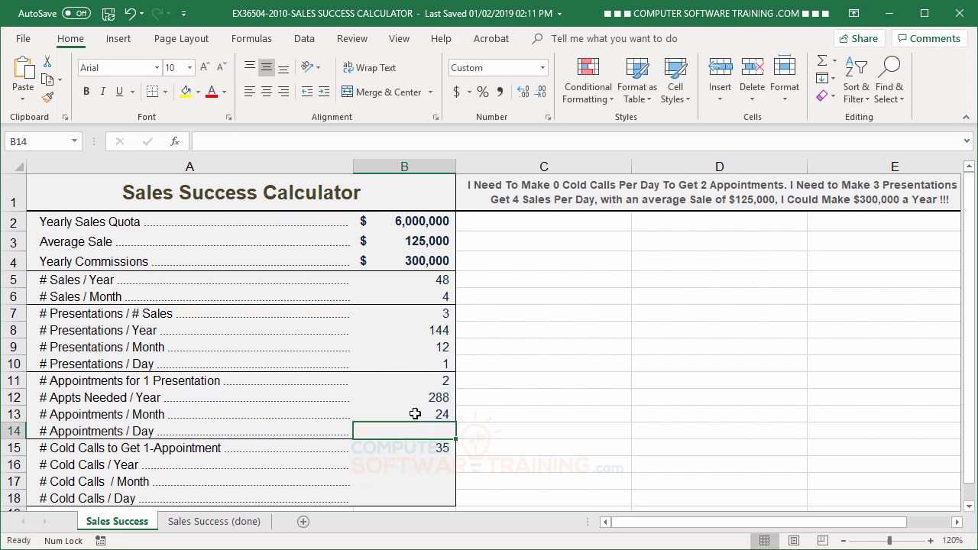
# - Calculate # Appointments / Day in B14 by dividing the monthly appointments by 20, =B13/20
pyautogui.write('=')
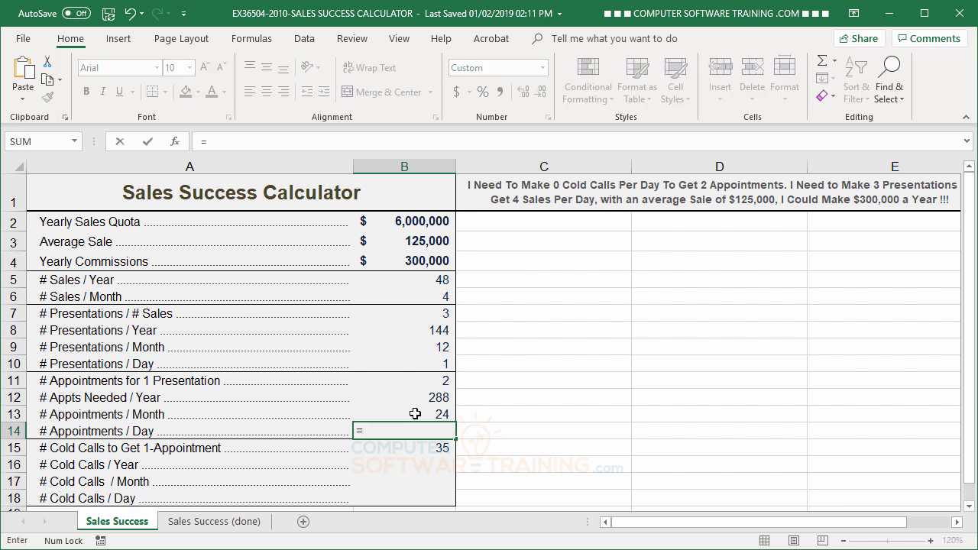
pyautogui.click(415, 413)
pyautogui.write('/')
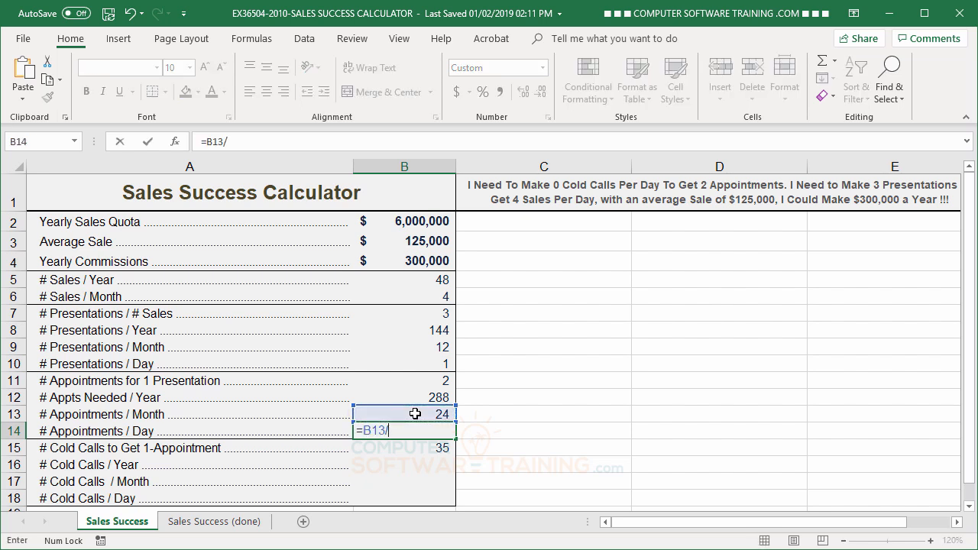
pyautogui.write('20')
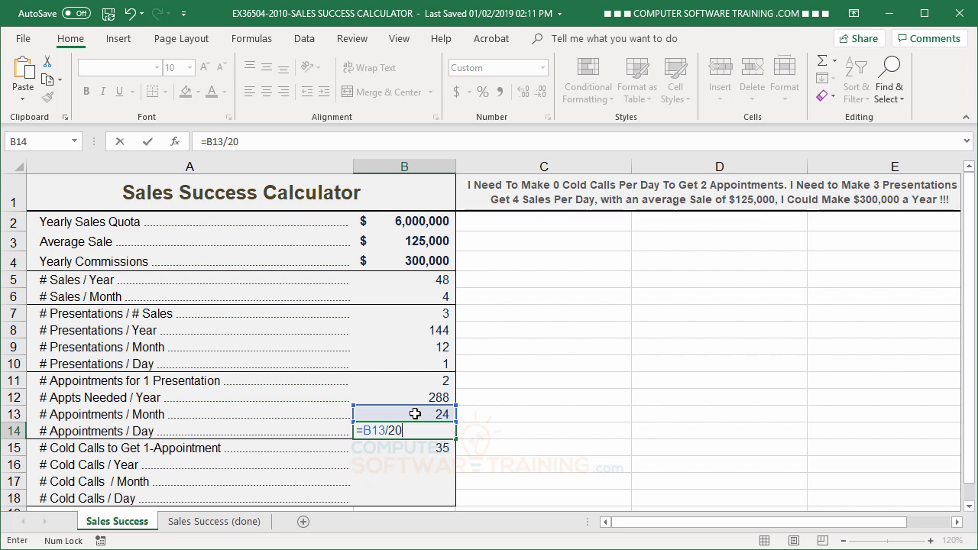
pyautogui.hotkey('ctrl', 'Return')
pyautogui.press('Return')
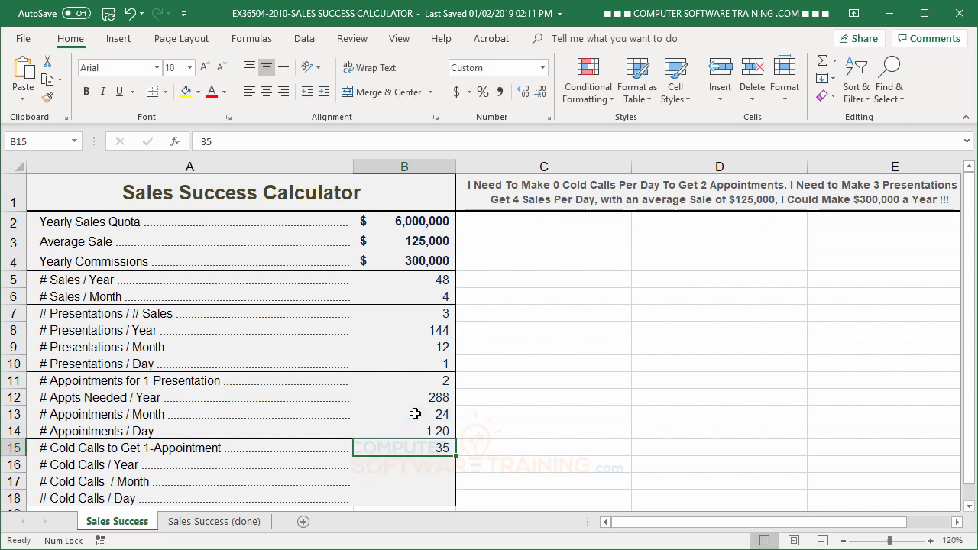
pyautogui.click(434, 432)
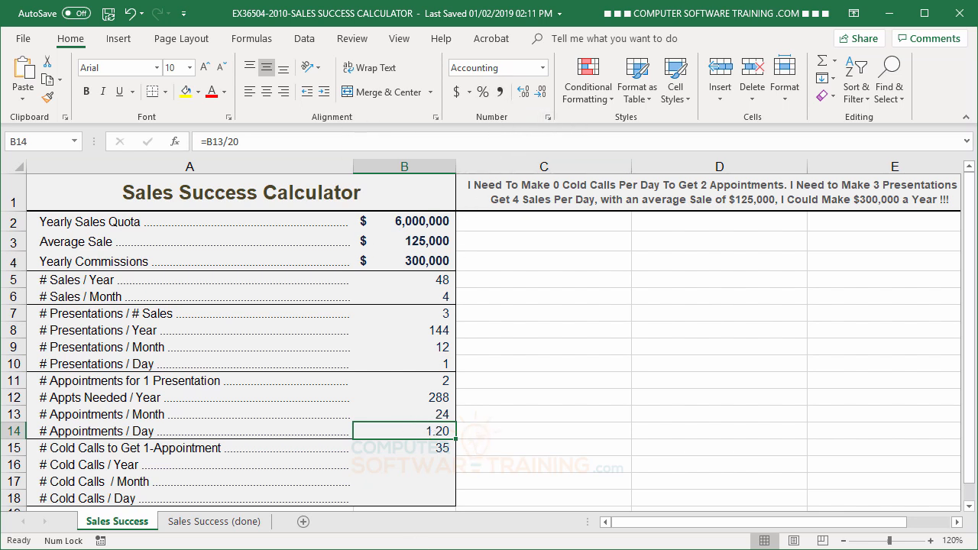
# - Calculate # Cold Calls / Year in B16 by multiplying cold calls per appointment by yearly appointments, =B15*B12
pyautogui.click(436, 467)
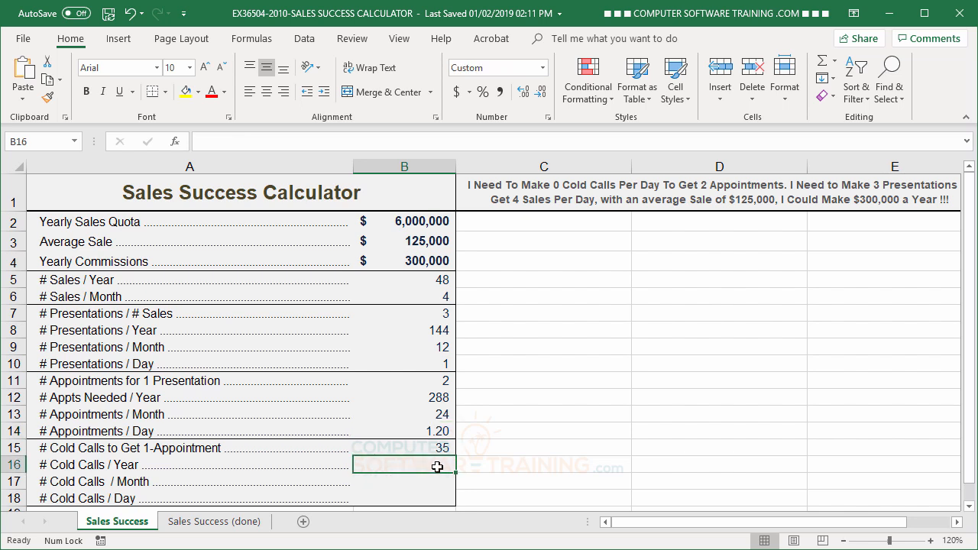
pyautogui.write('=')
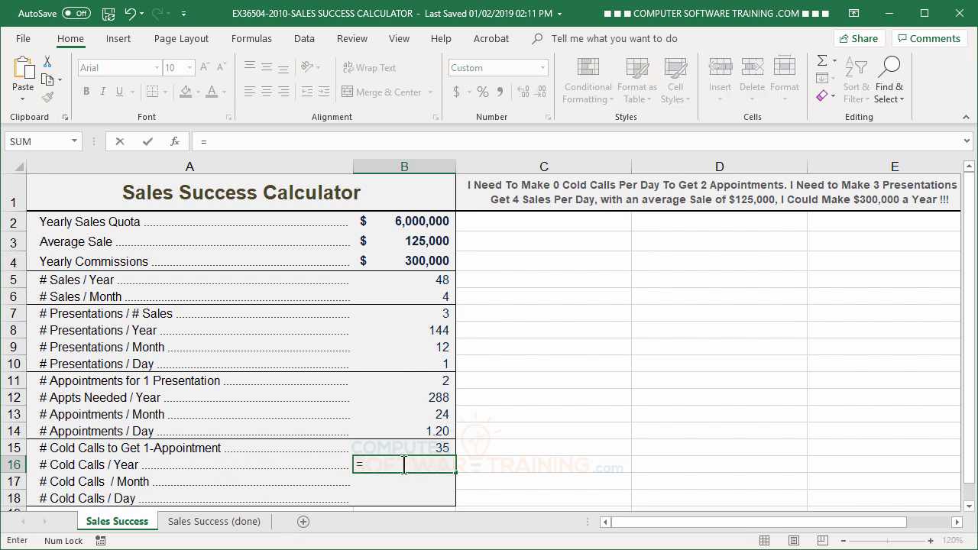
pyautogui.click(439, 446)
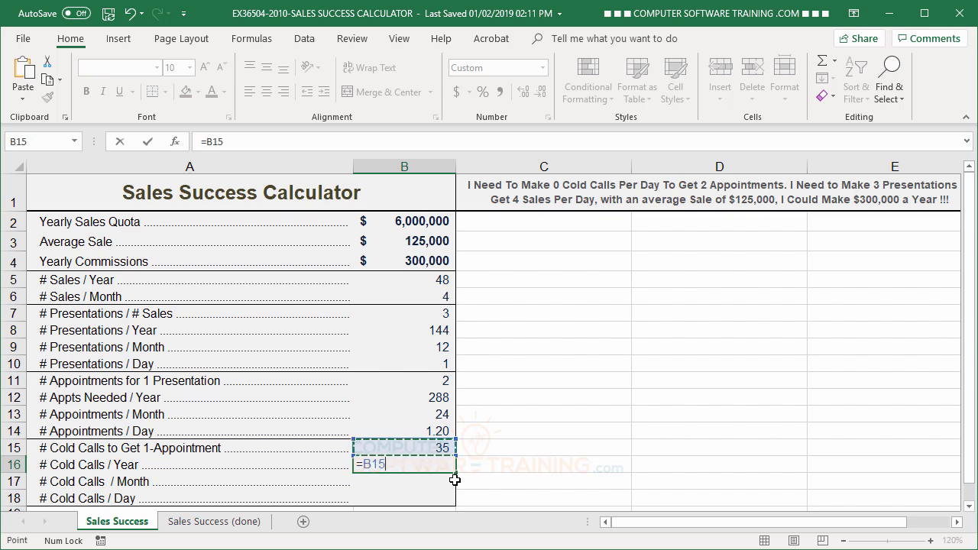
pyautogui.write('*')
pyautogui.click(429, 399)
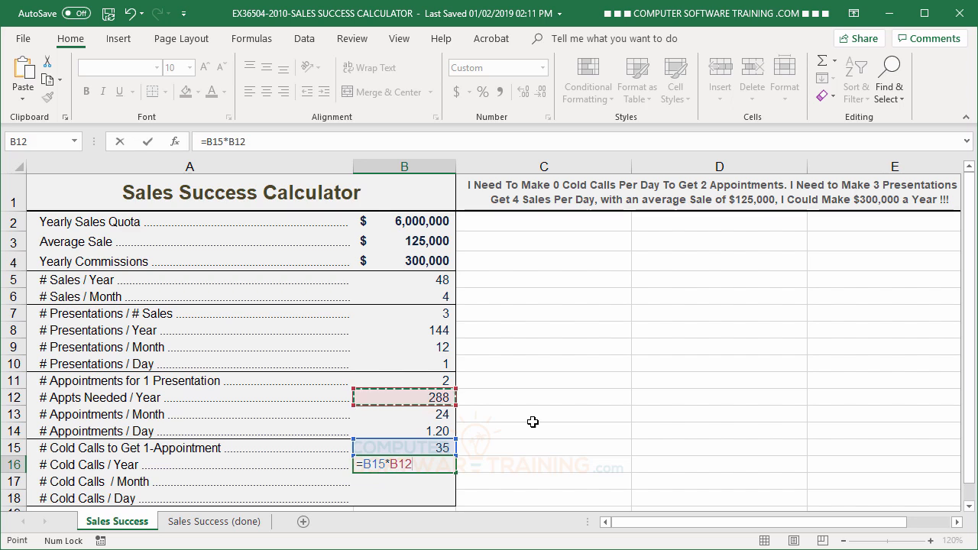
pyautogui.press('Return')
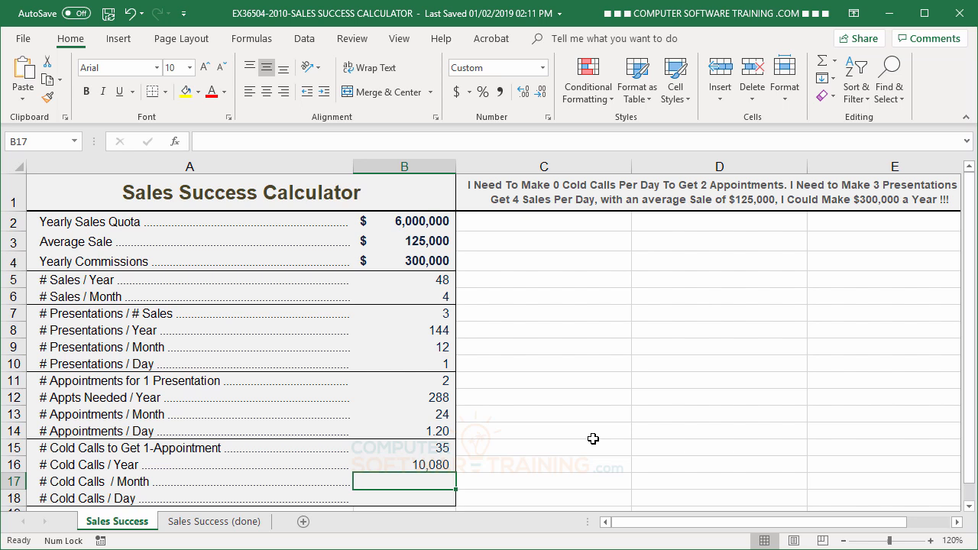
# - Calculate # Cold Calls / Month in B17 with the formula =B16/12
pyautogui.write('=')
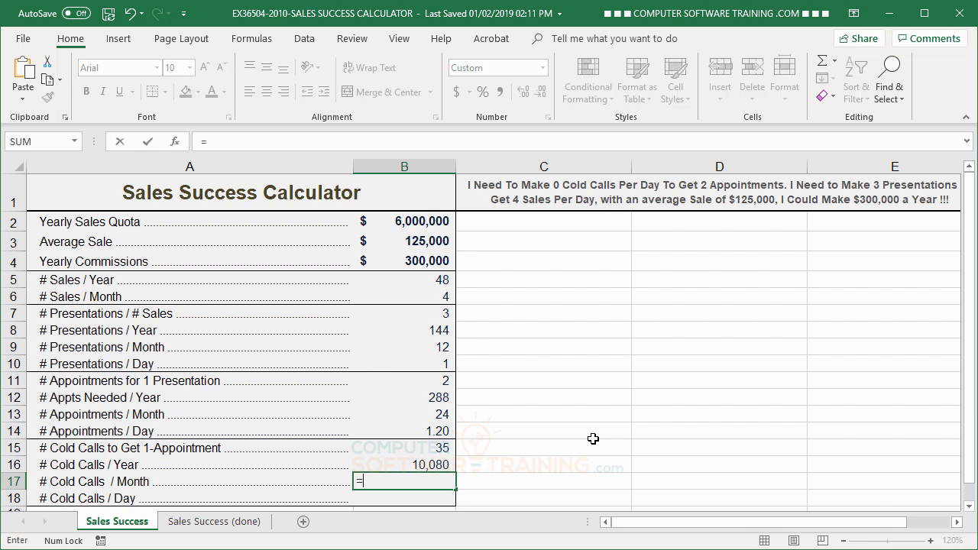
pyautogui.click(435, 464)
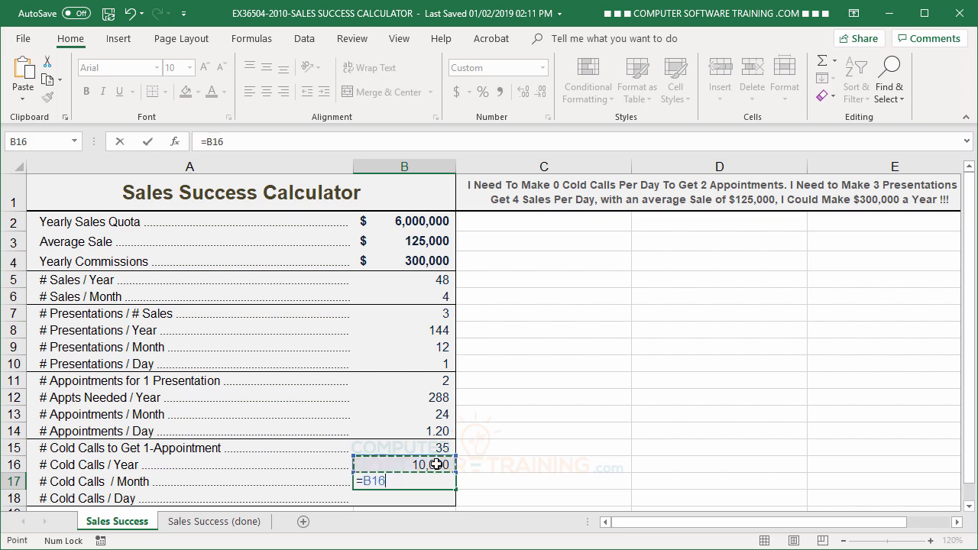
pyautogui.write('/12')
pyautogui.press('Return')
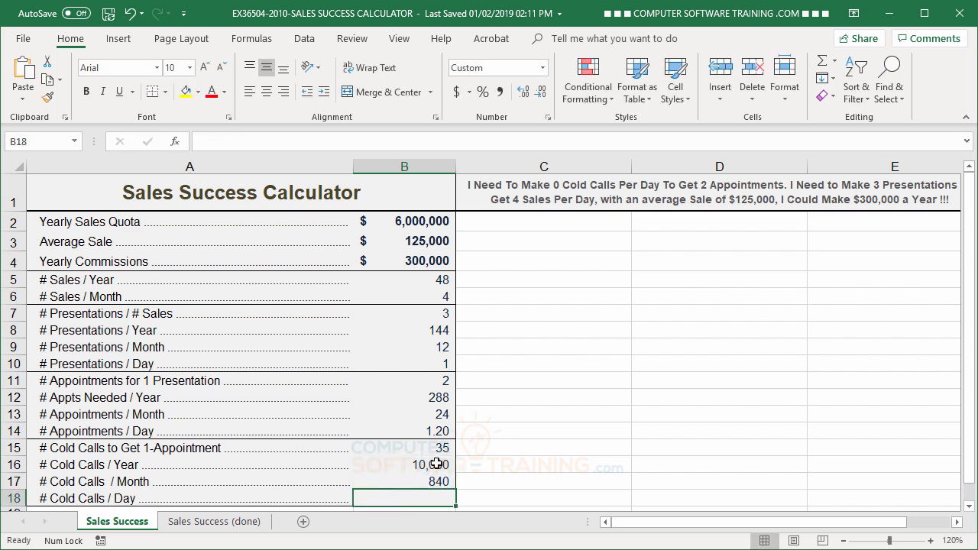
# - Calculate # Cold Calls / Day in B18 by dividing the monthly cold calls by 20, =B17/20
pyautogui.write('=')
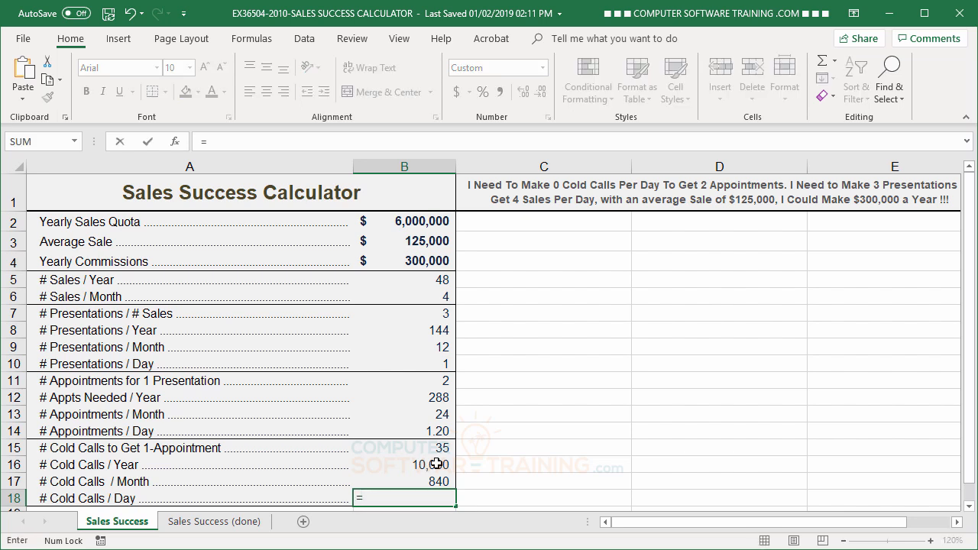
pyautogui.click(440, 481)
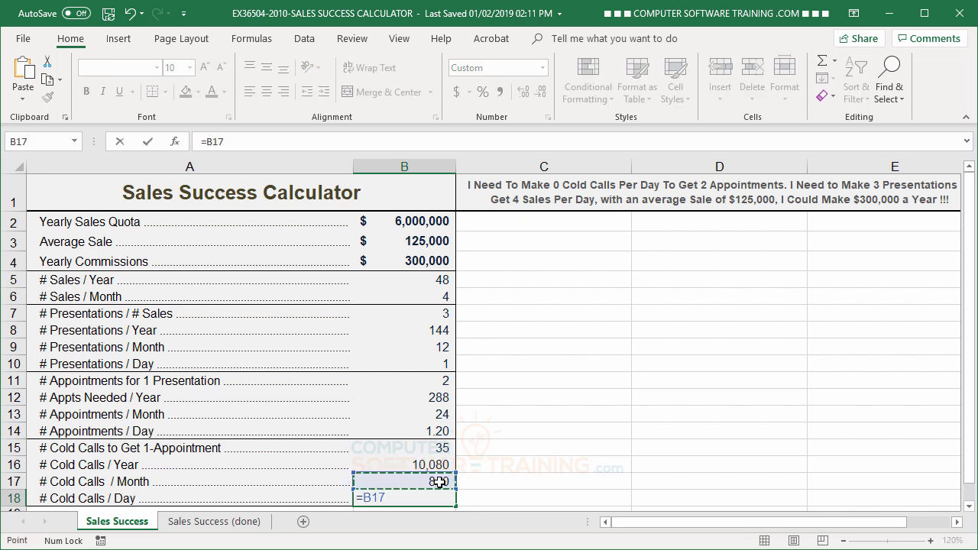
pyautogui.write('/20')
pyautogui.press('Return')
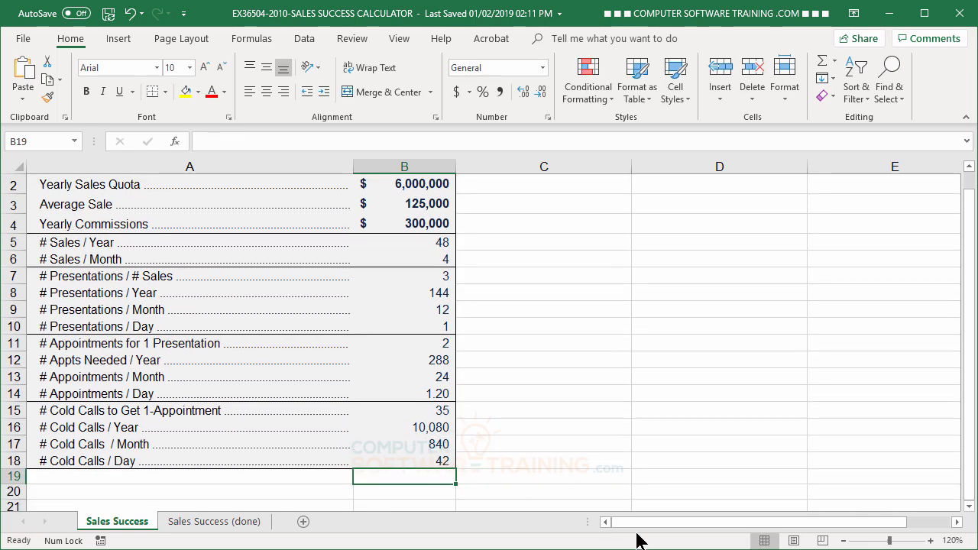
# - Set the Yearly Sales Quota in B2 to 200,000
pyautogui.scroll(1, 566, 441)
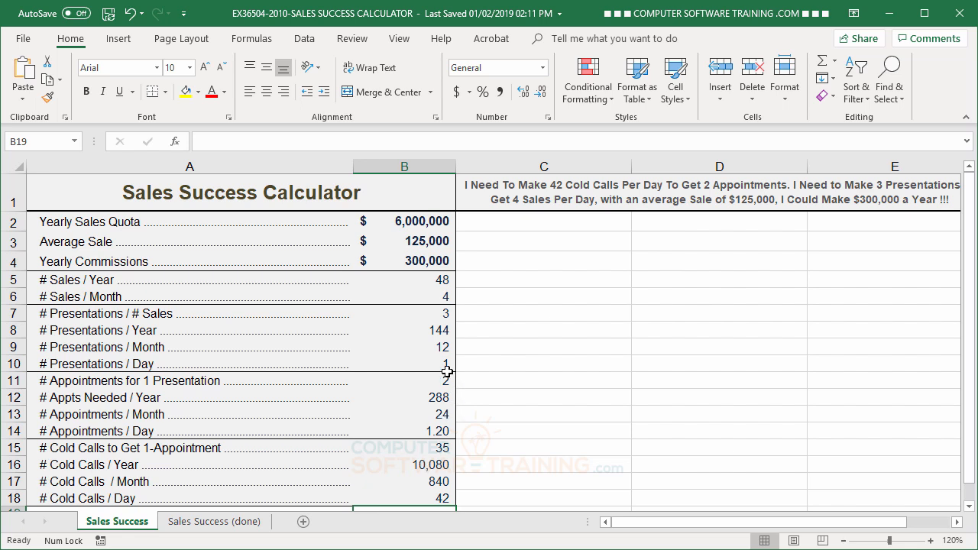
pyautogui.click(409, 221)
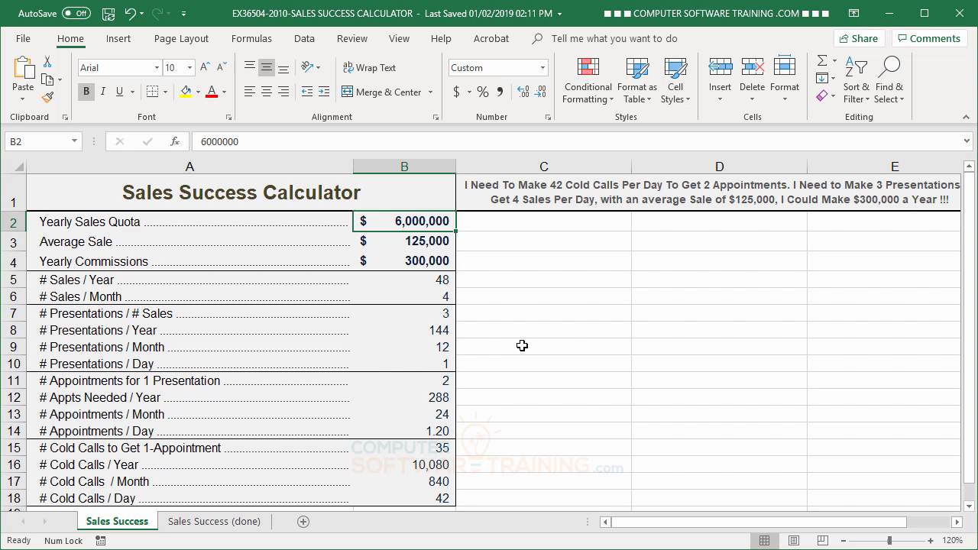
pyautogui.write('200,000')
pyautogui.press('Return')
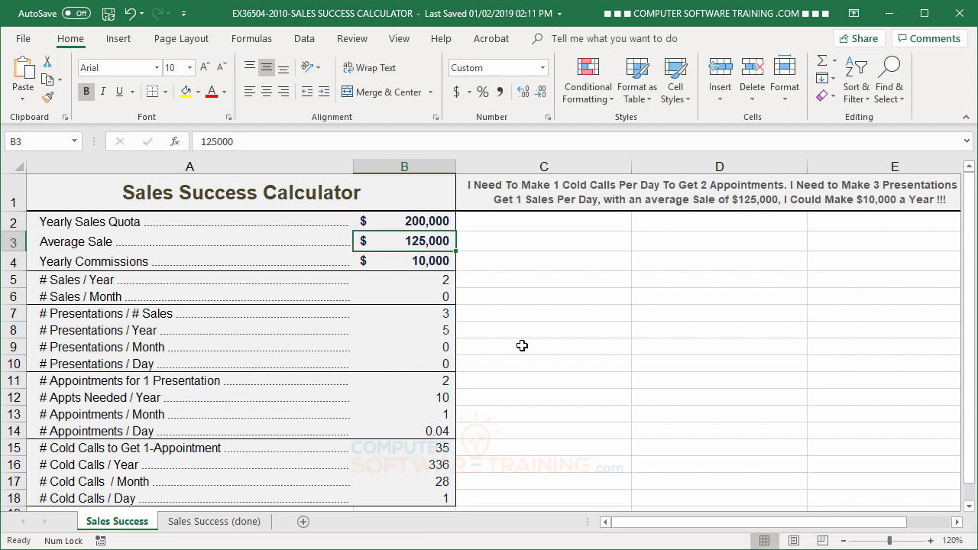
# - Set the Yearly Sales Quota in B2 to 2,000,000 and the Average Sale in B3 to 75,000
pyautogui.press('Up')
pyautogui.write('2')
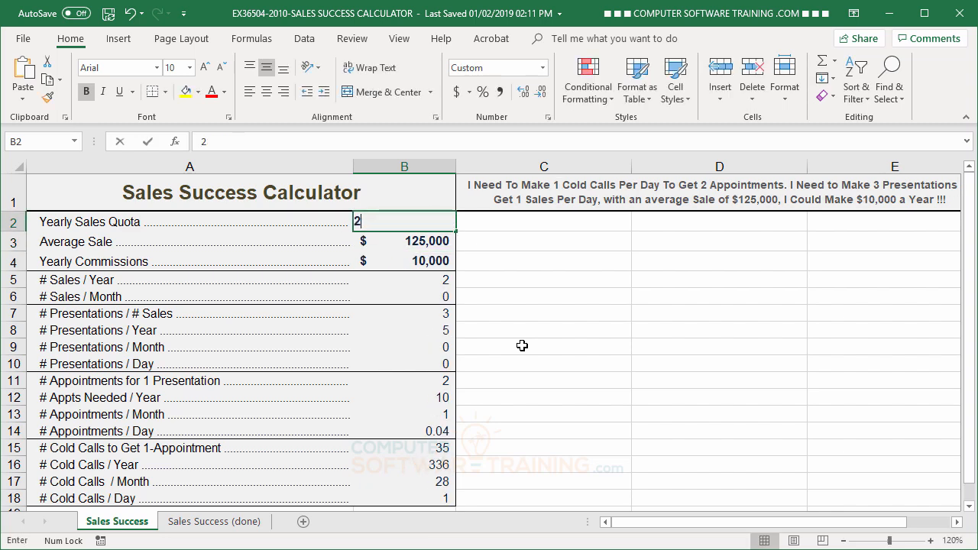
pyautogui.write(',000,000')
pyautogui.press('Return')
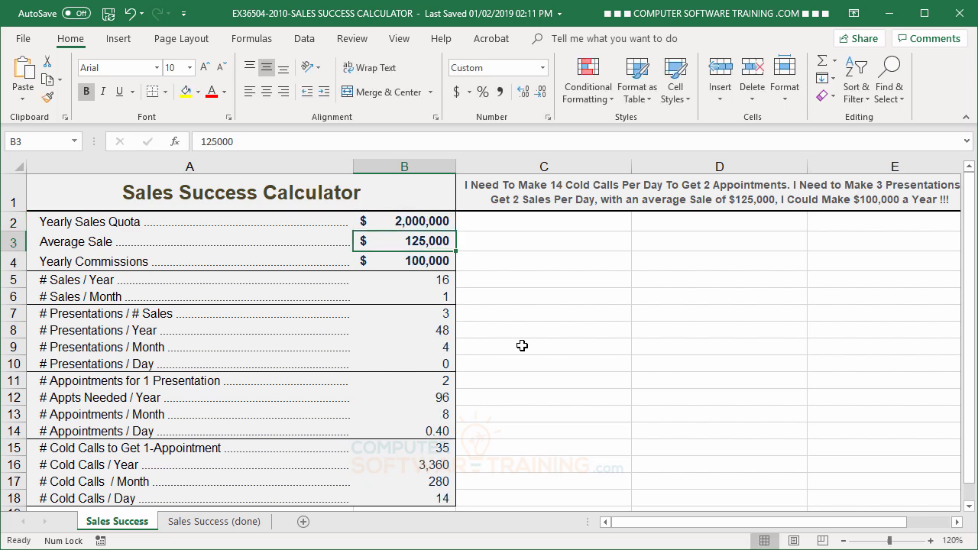
pyautogui.write('75000')
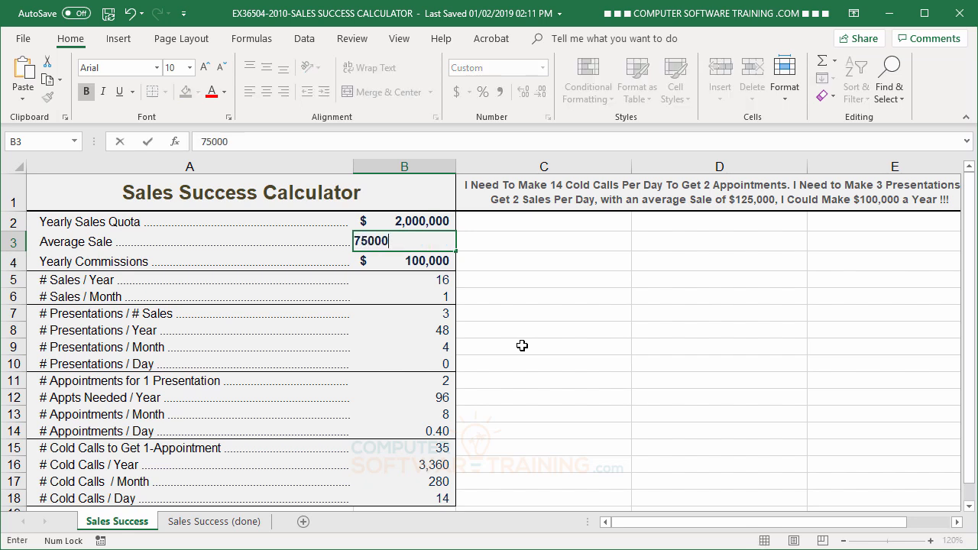
pyautogui.press('Return')
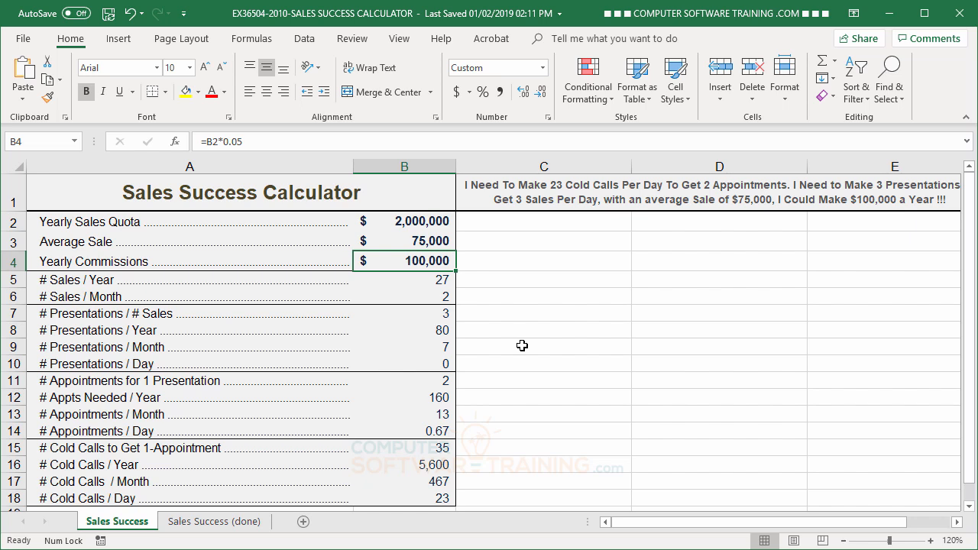
# - Change the commission rate in the Yearly Commissions formula in B4 to 10 percent, making it =B2*0.10
pyautogui.click(257, 145)
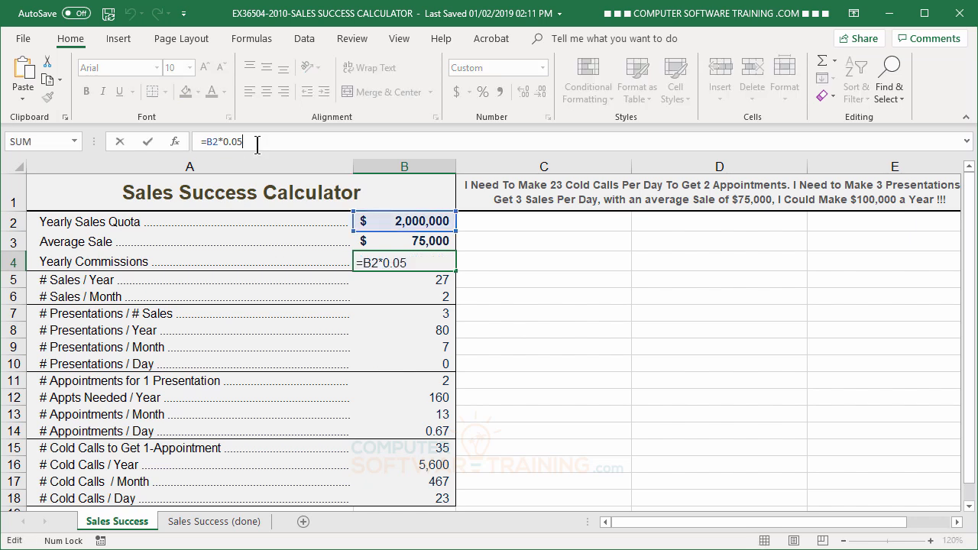
pyautogui.press('BackSpace')
pyautogui.press('BackSpace')
pyautogui.write('10')
pyautogui.press('Return')
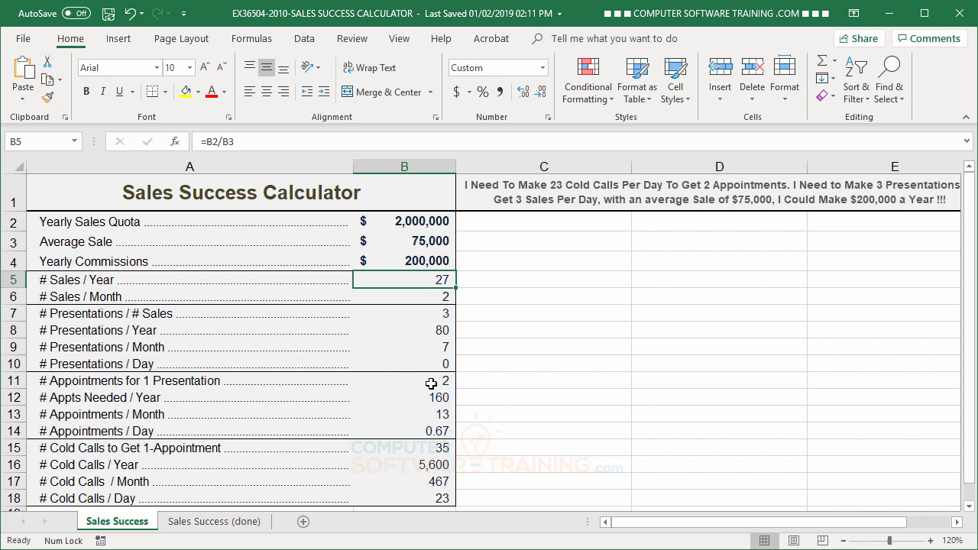
# - Review the calculator's recalculated sales, presentation, appointment and cold call figures, including # Cold Calls / Day in B18, and the summary sentence in row 1
pyautogui.scroll(-2, 584, 319)
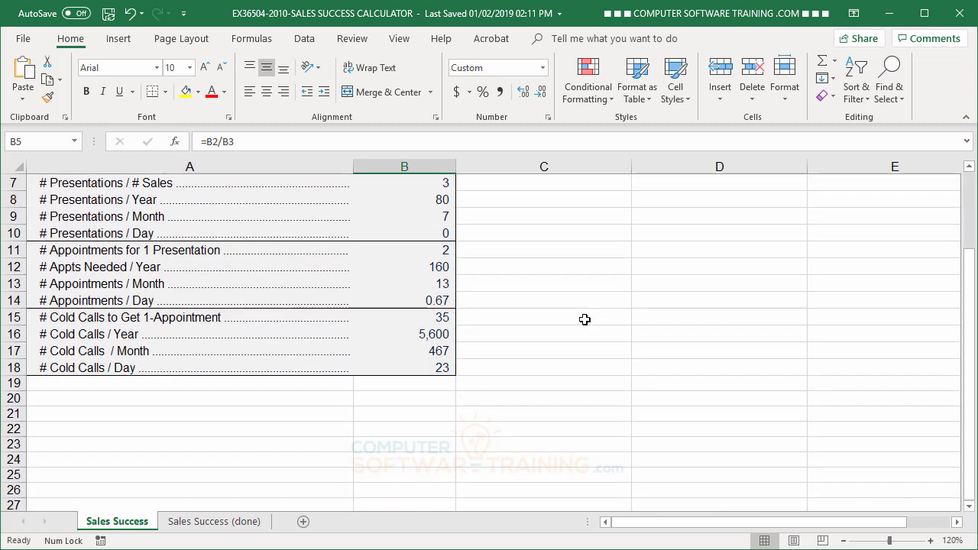
pyautogui.scroll(2, 584, 319)
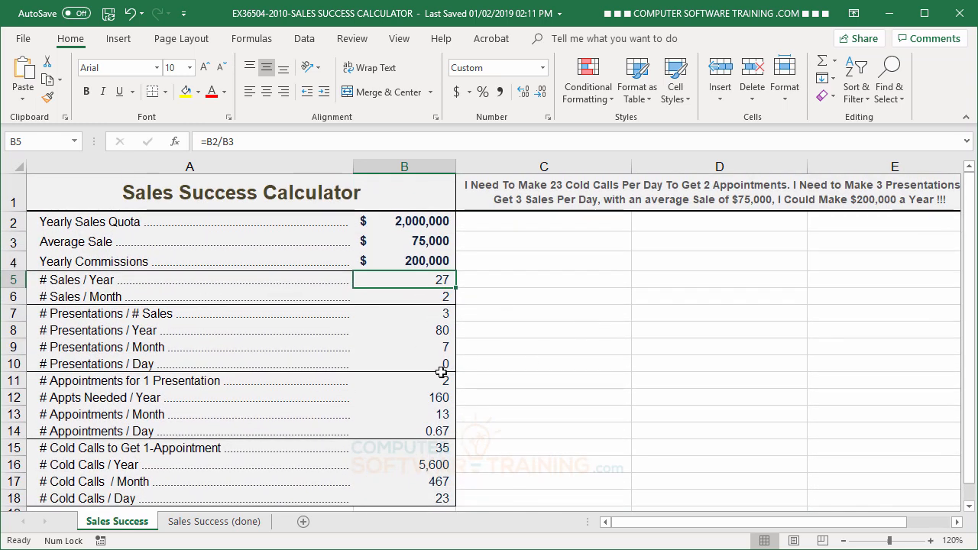
pyautogui.scroll(-1, 627, 324)
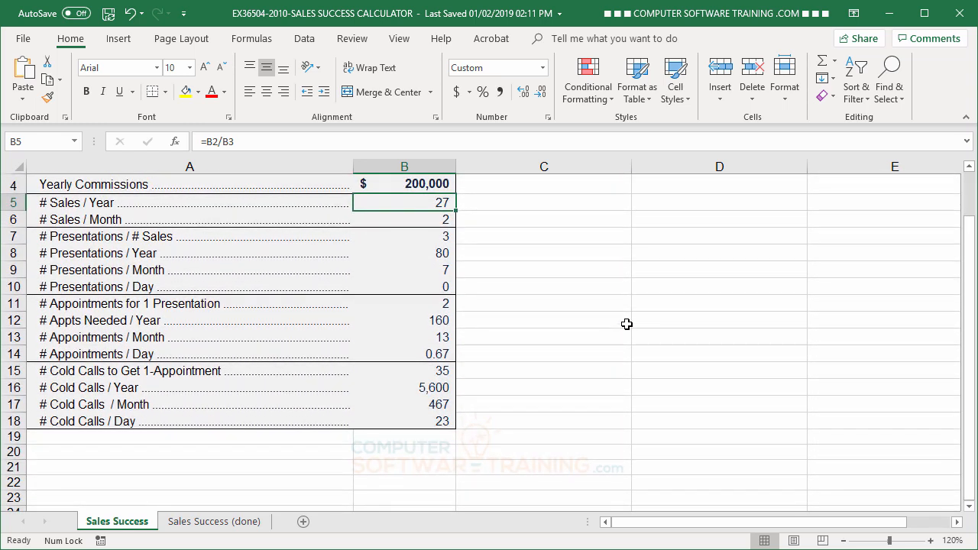
pyautogui.scroll(1, 623, 324)
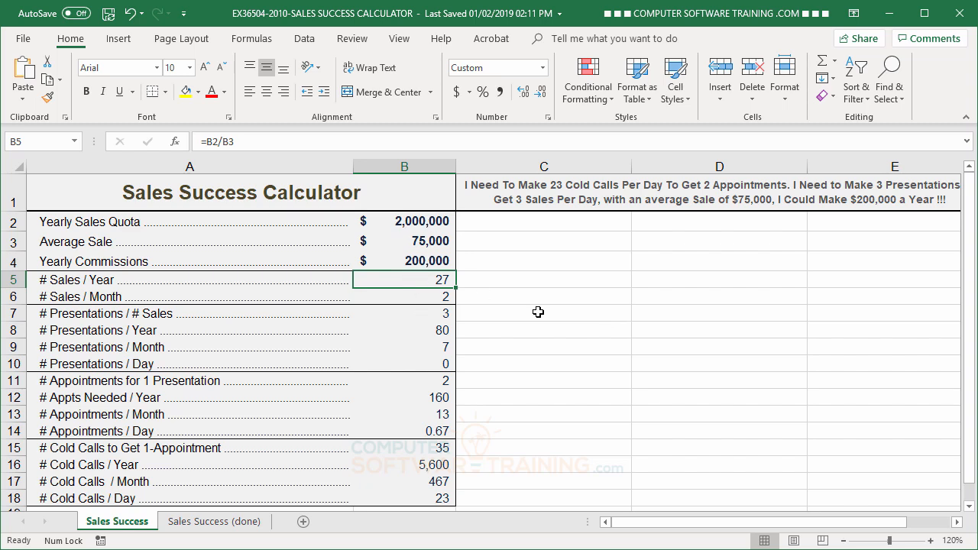
pyautogui.scroll(-1, 538, 312)
pyautogui.click(436, 421)
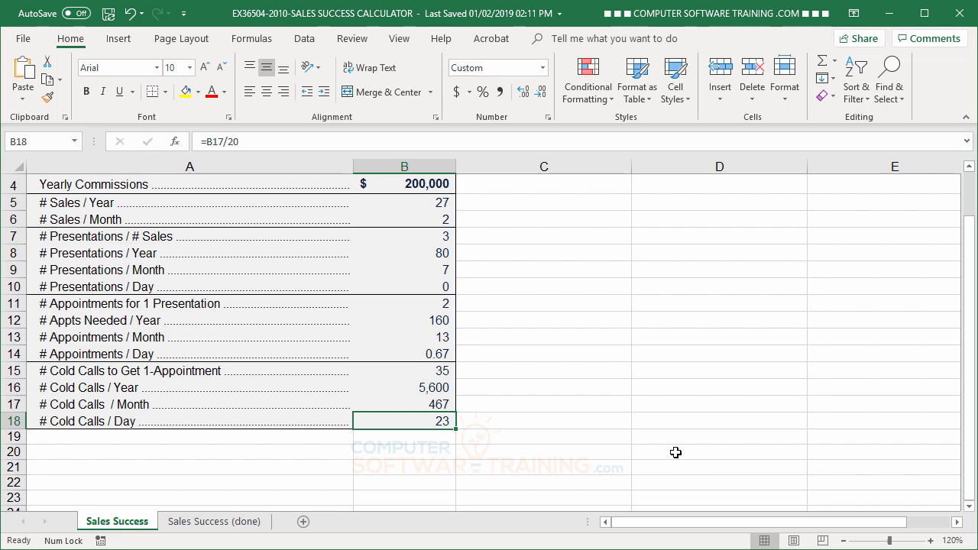
pyautogui.scroll(1, 675, 452)
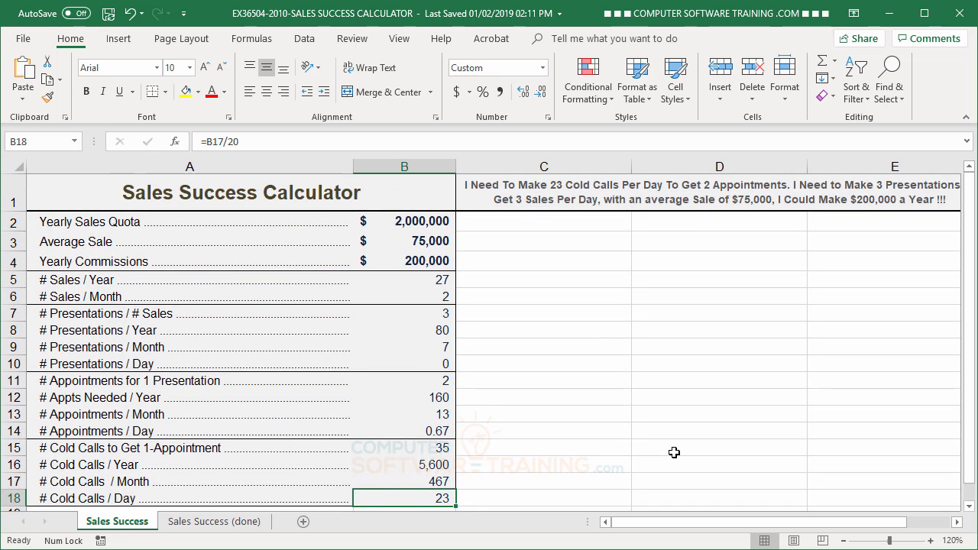